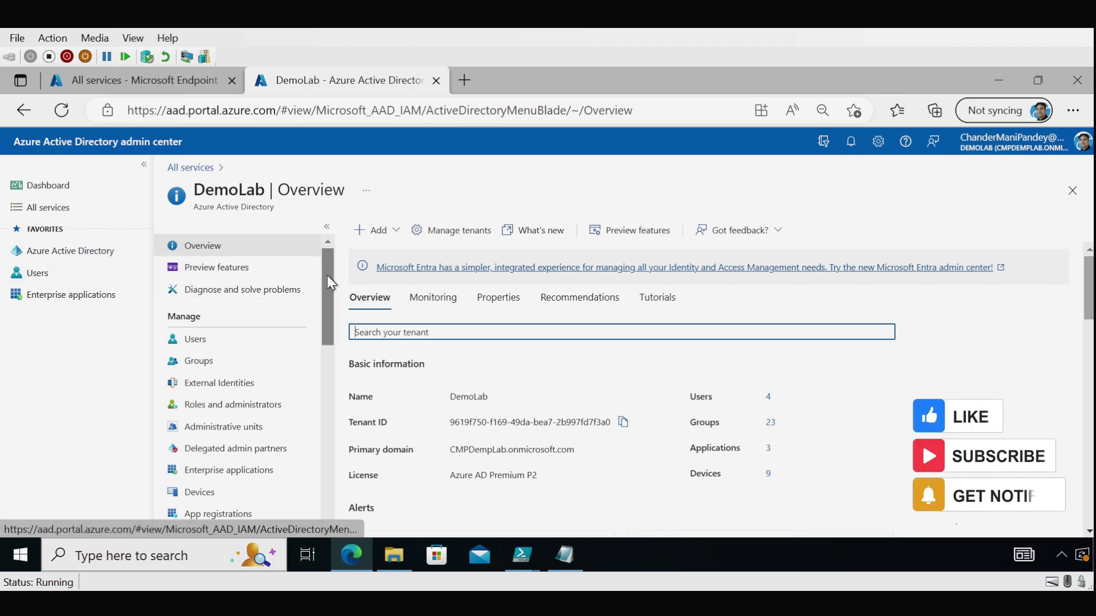
# Register a new single-tenant application named "Sync Intune Devices" in the DemoLab directory's app registrations.
pyautogui.moveTo(324, 280); pyautogui.dragTo(313, 311)
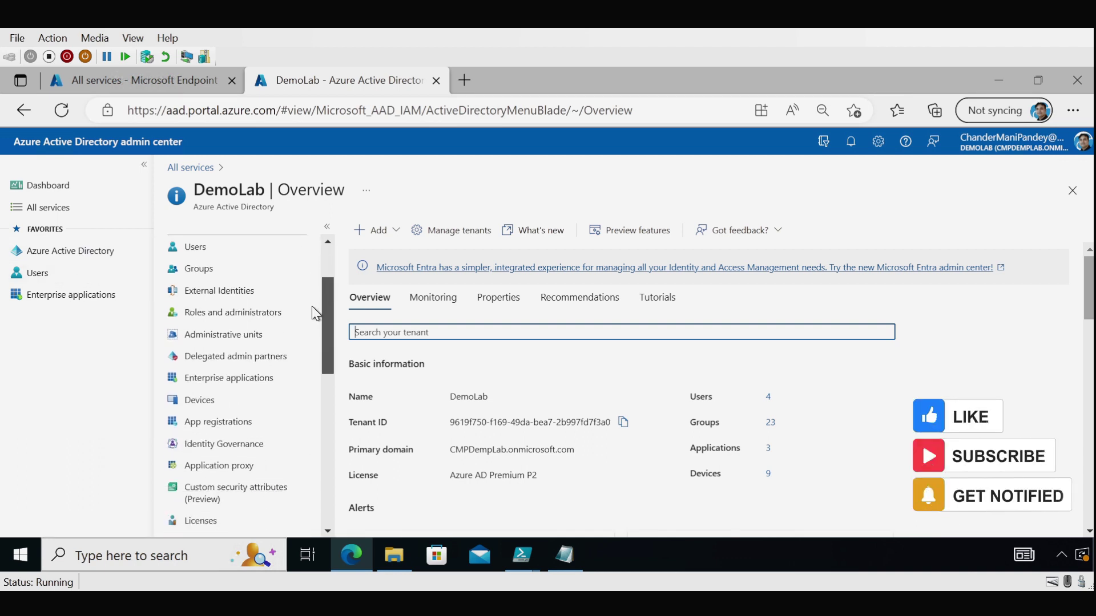
pyautogui.click(207, 420)
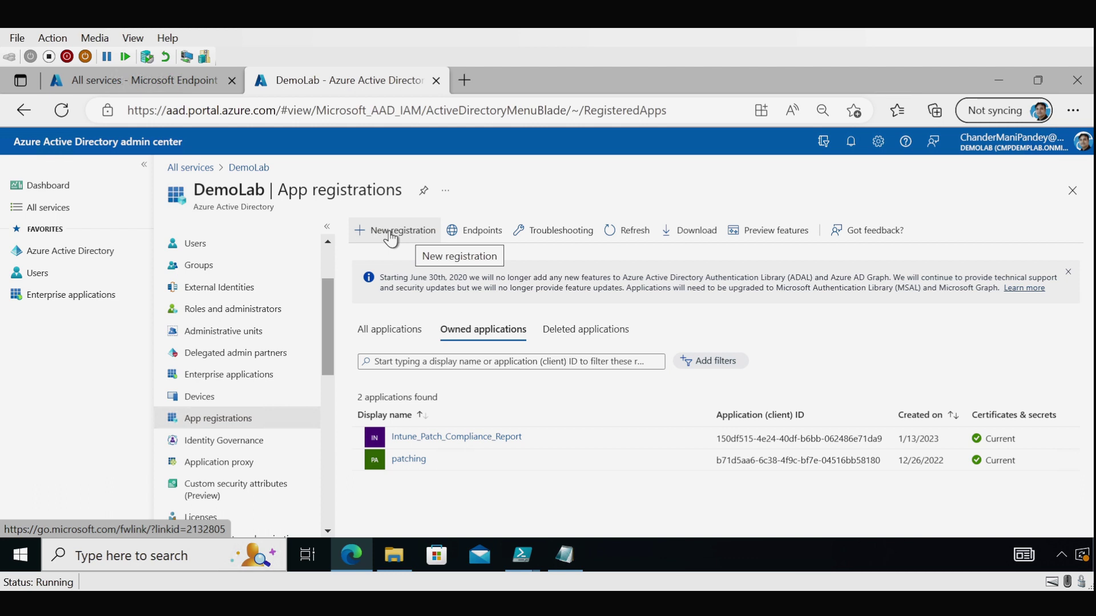
pyautogui.click(390, 235)
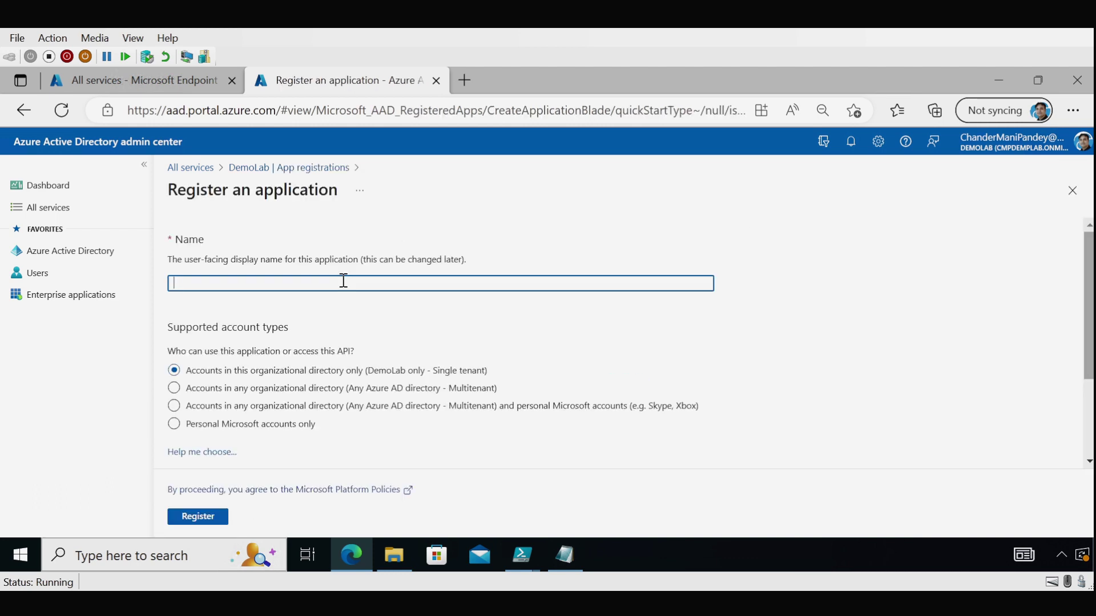
pyautogui.write('Sync Intune Devices')
pyautogui.click(209, 520)
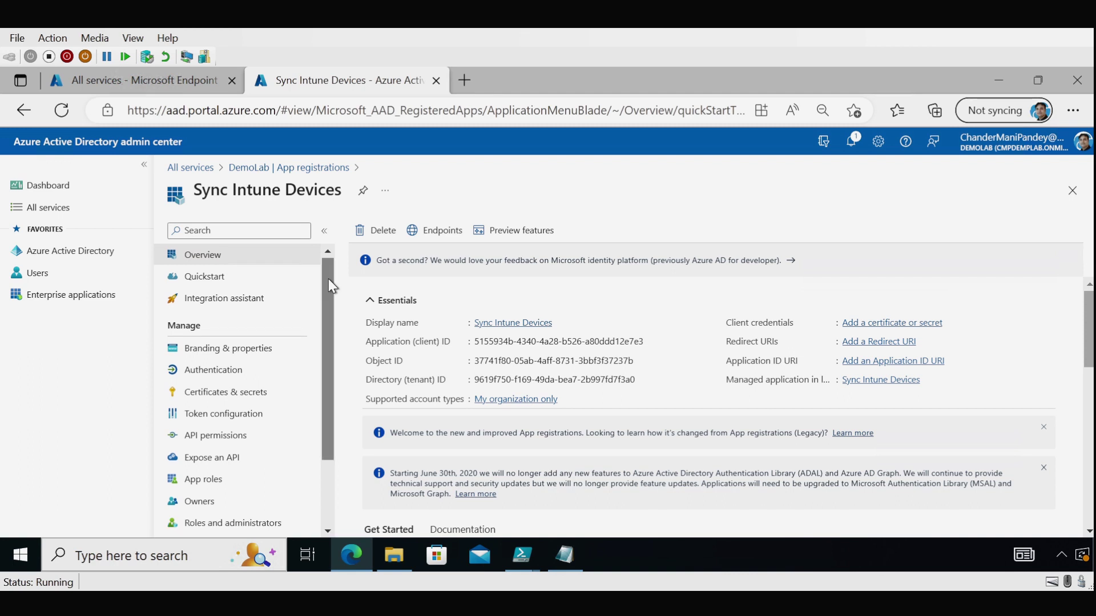
# Start an API permission request for the Sync Intune Devices app using Microsoft Graph application permissions.
pyautogui.click(227, 437)
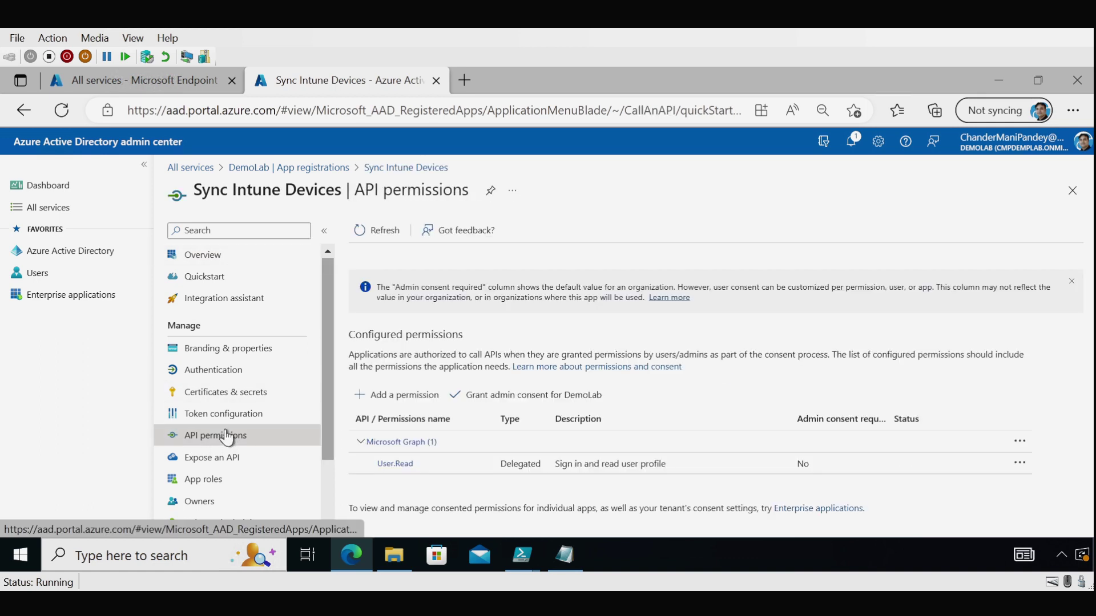
pyautogui.click(393, 404)
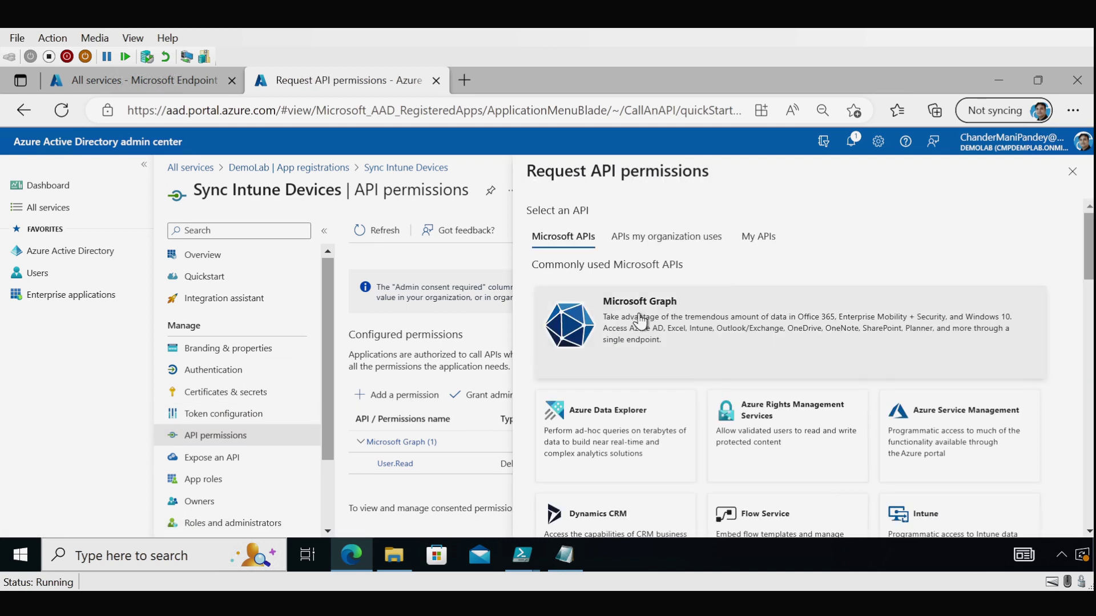
pyautogui.click(639, 321)
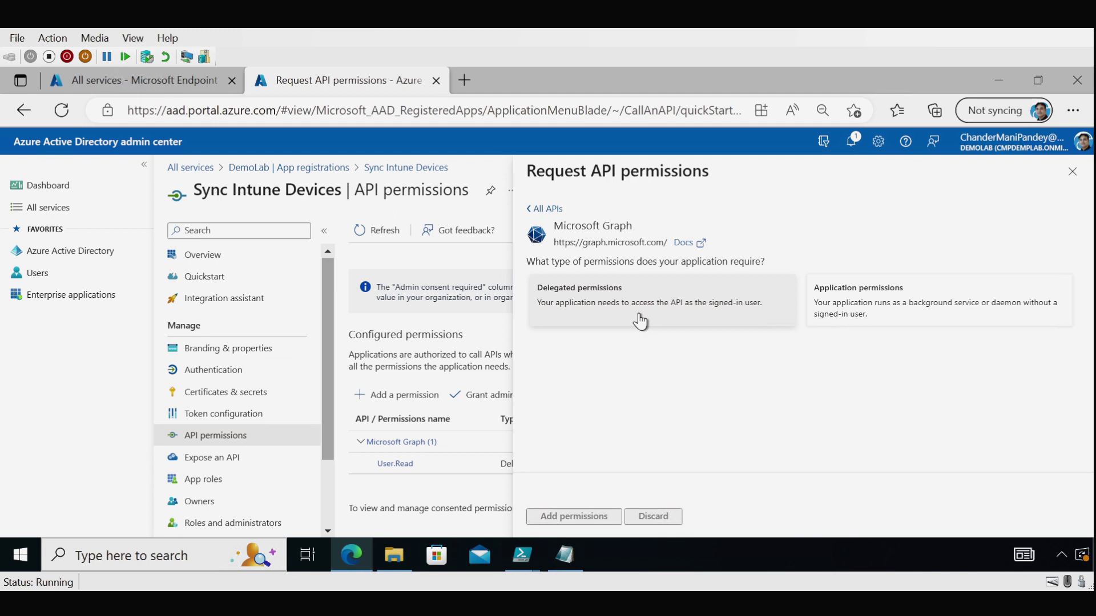
pyautogui.click(864, 304)
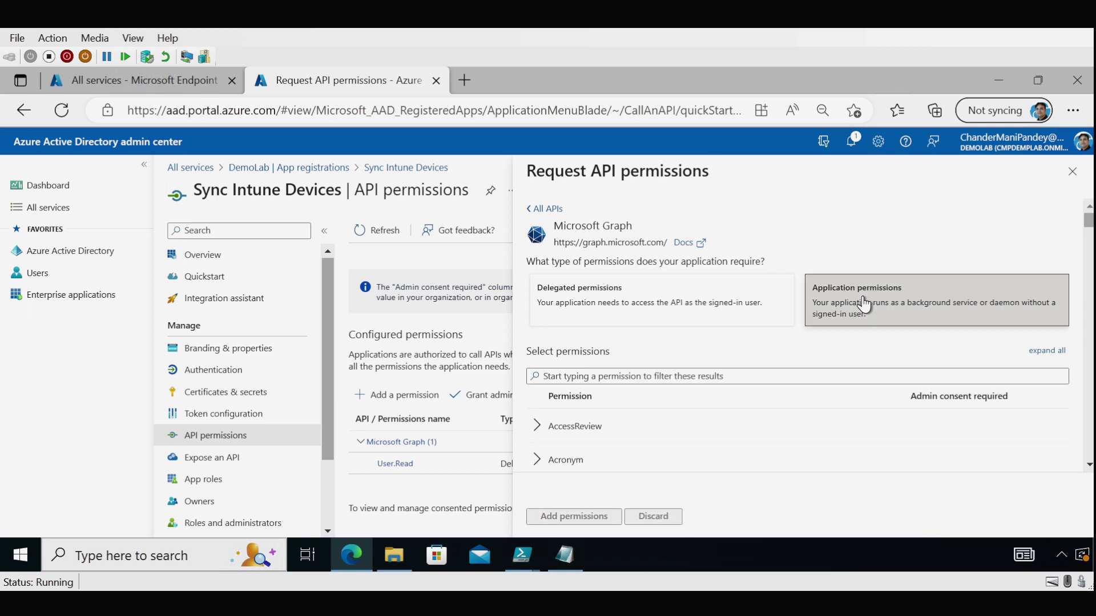
# Filter the available permissions by "dev" and select Device.Read.All under Device.
pyautogui.click(1089, 465)
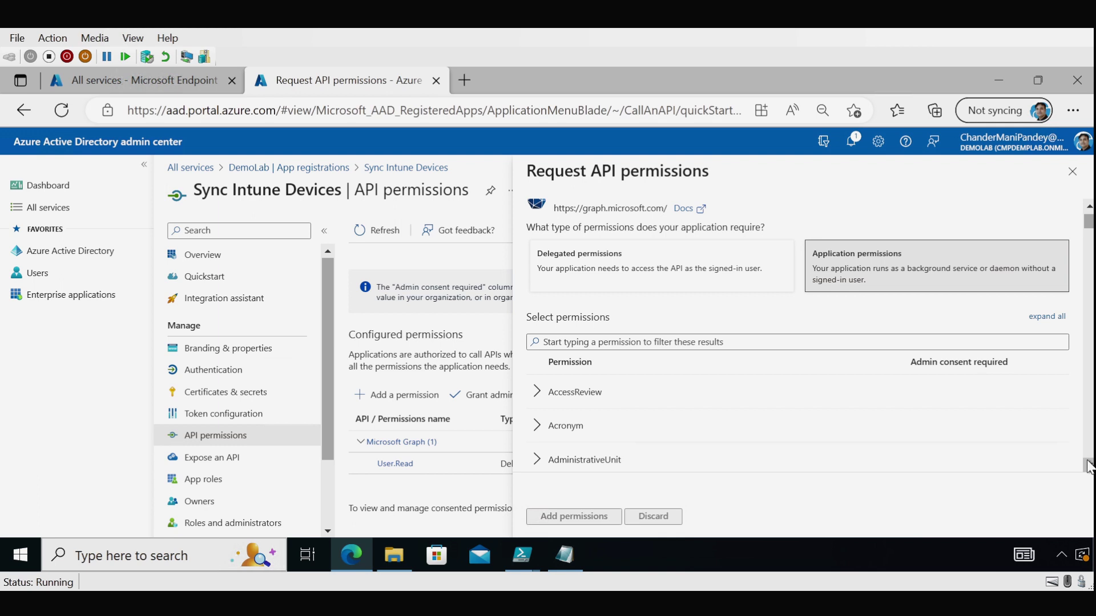
pyautogui.scroll(1, 608, 378)
pyautogui.click(608, 376)
pyautogui.write('dev')
pyautogui.click(540, 425)
pyautogui.scroll(-2, 540, 370)
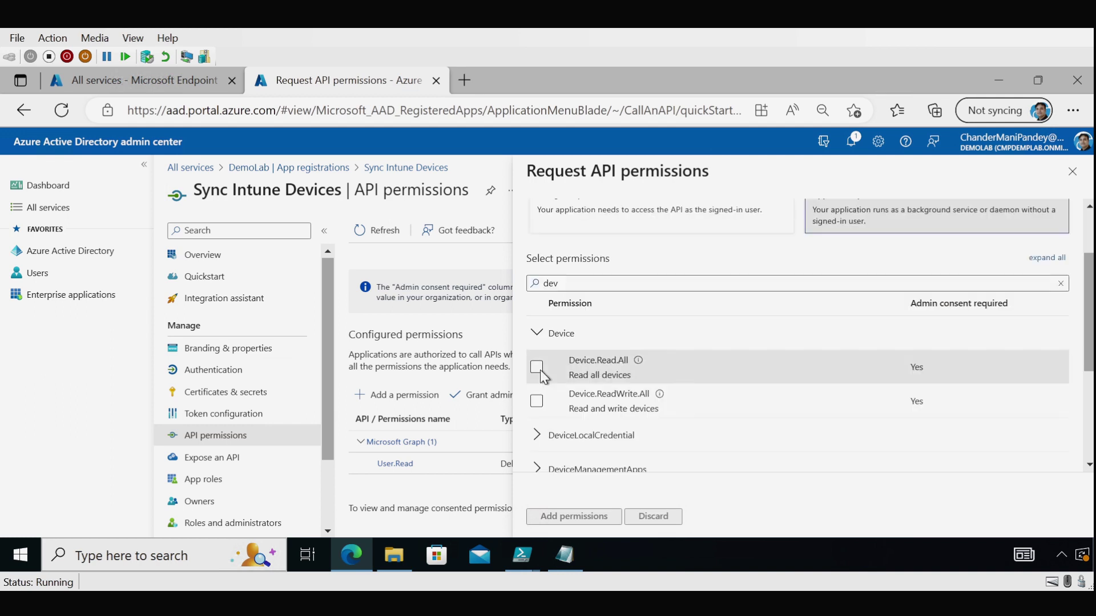
pyautogui.click(537, 367)
# Select the DeviceManagementApps.Read.All and DeviceManagementConfiguration.Read.All permissions.
pyautogui.scroll(-2, 622, 345)
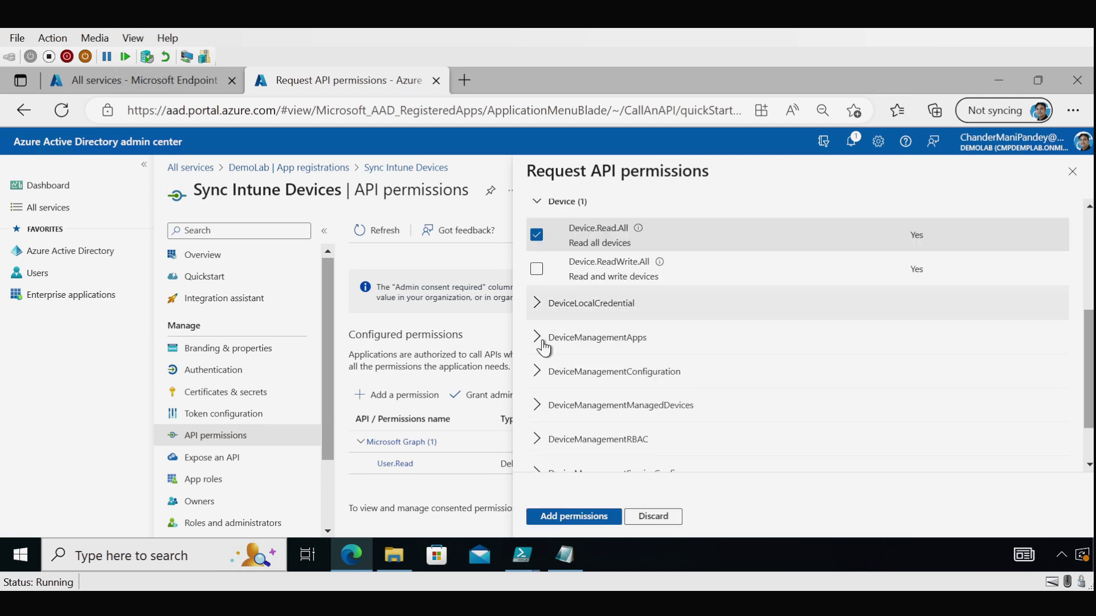
pyautogui.click(540, 342)
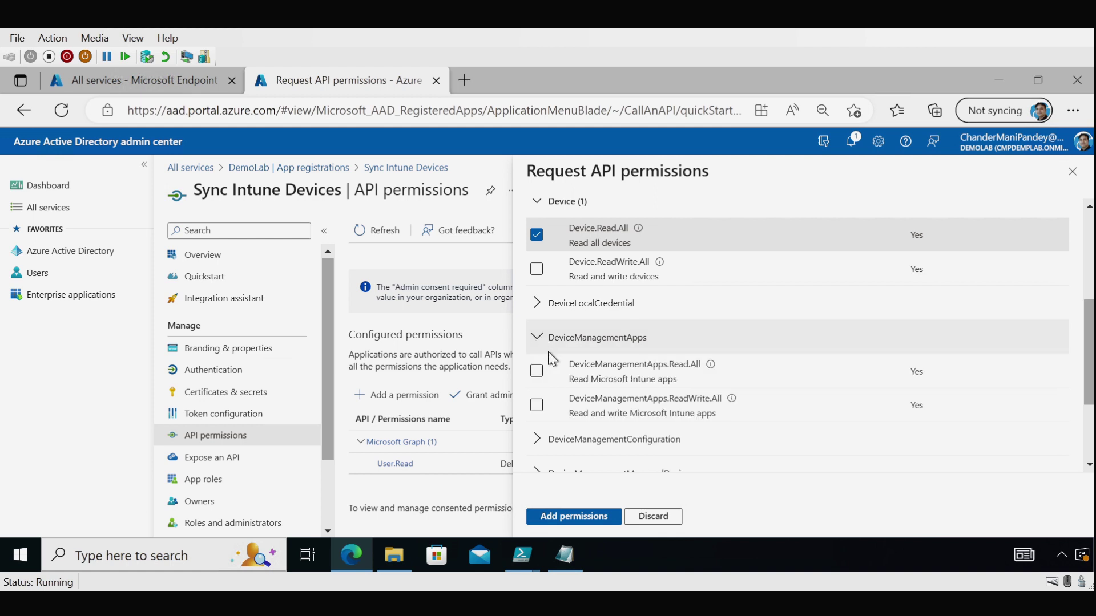
pyautogui.click(537, 371)
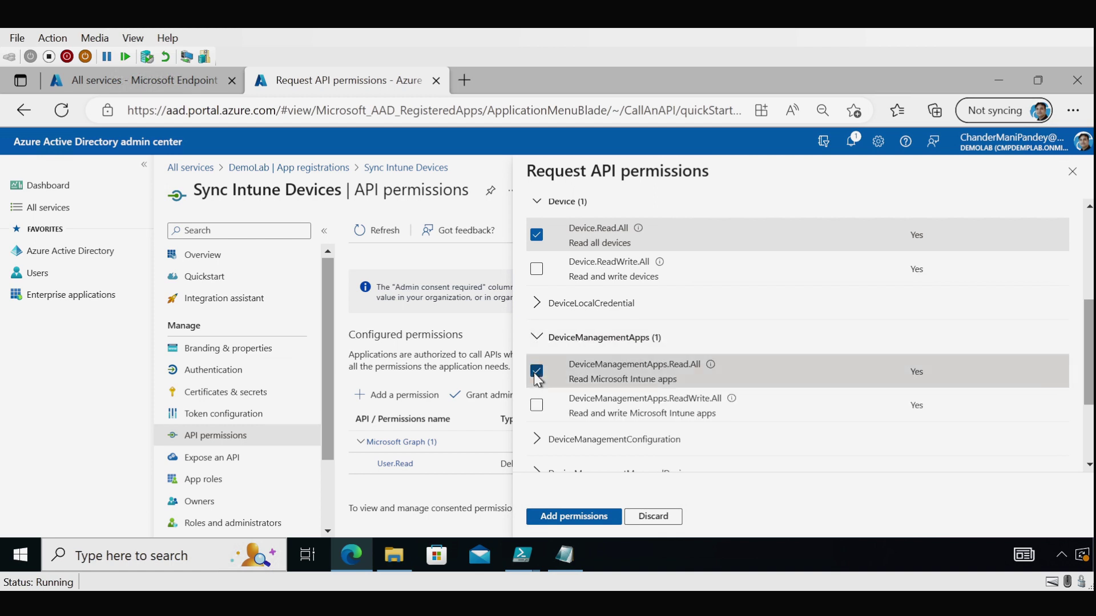
pyautogui.scroll(-2, 538, 319)
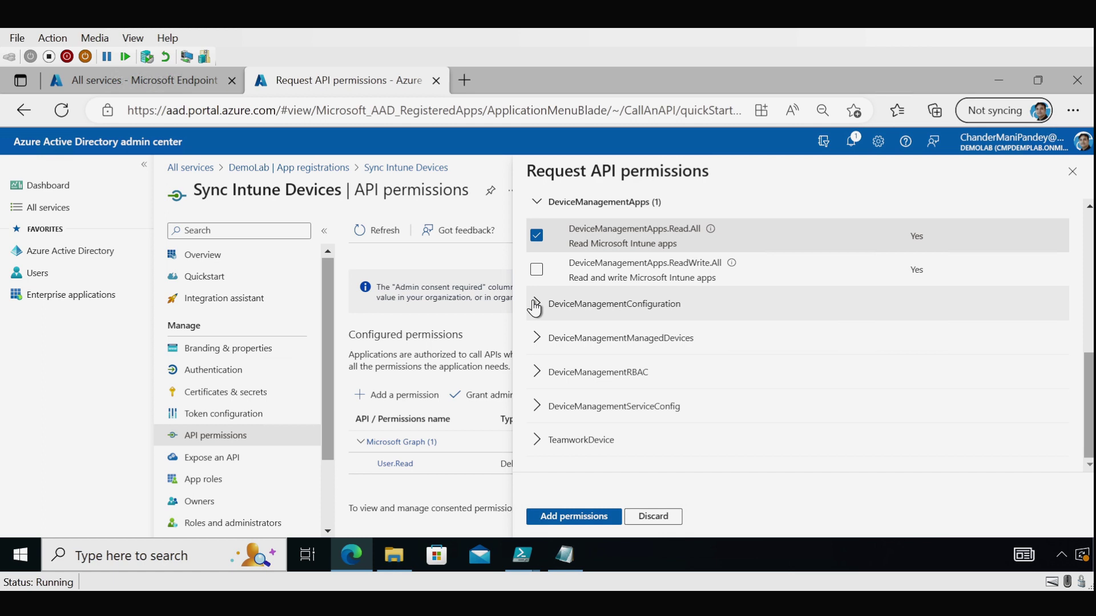
pyautogui.click(534, 304)
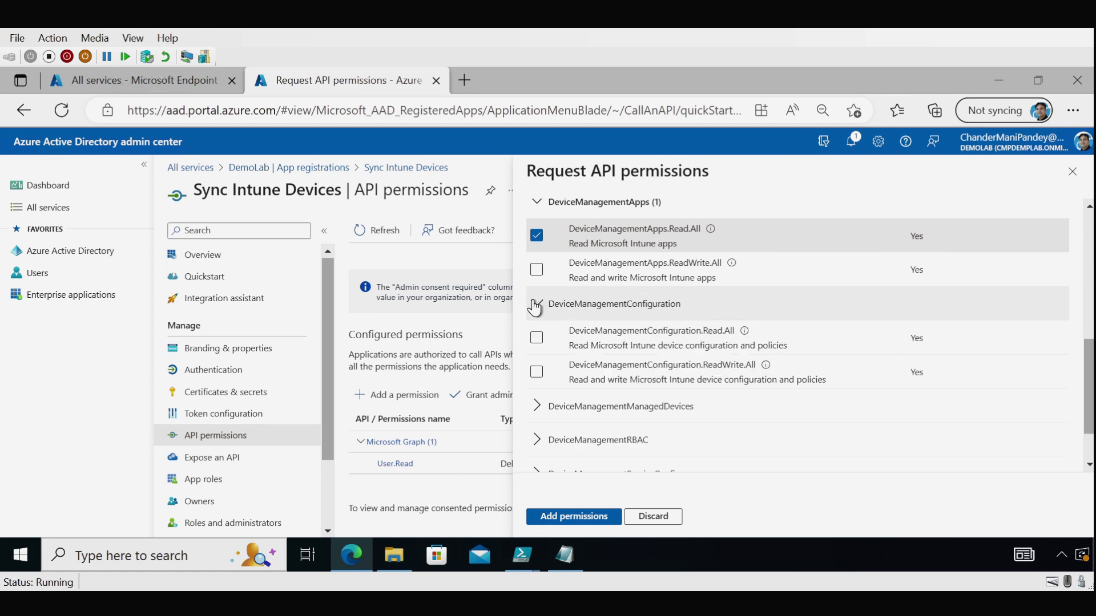
pyautogui.click(536, 343)
# Select the DeviceManagementManagedDevices.PrivilegedOperations.All permission and collapse its group.
pyautogui.scroll(-1, 536, 343)
pyautogui.click(537, 343)
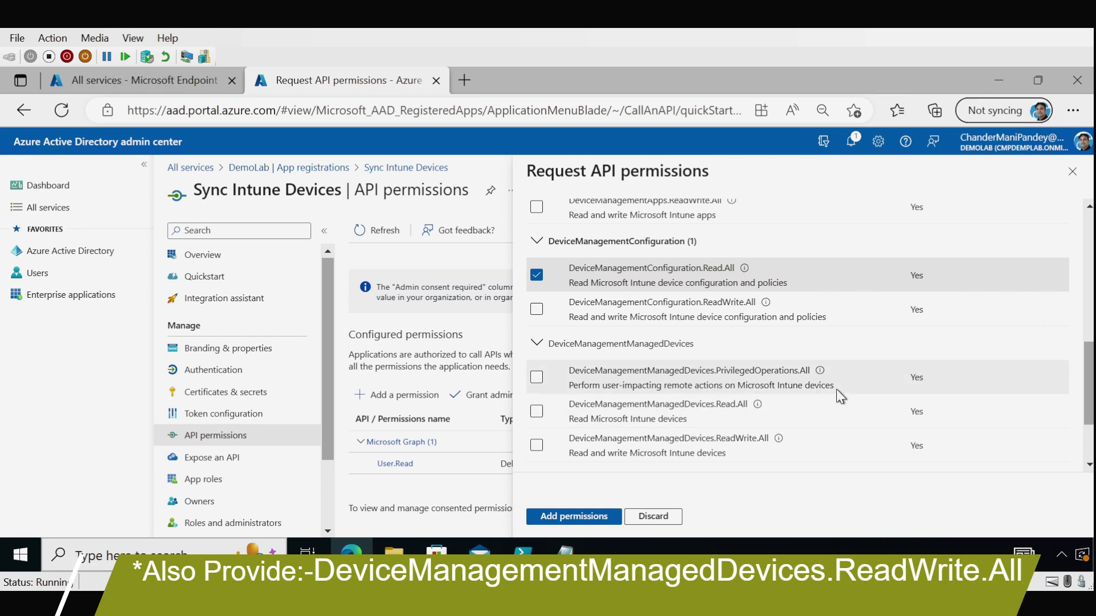
pyautogui.click(536, 378)
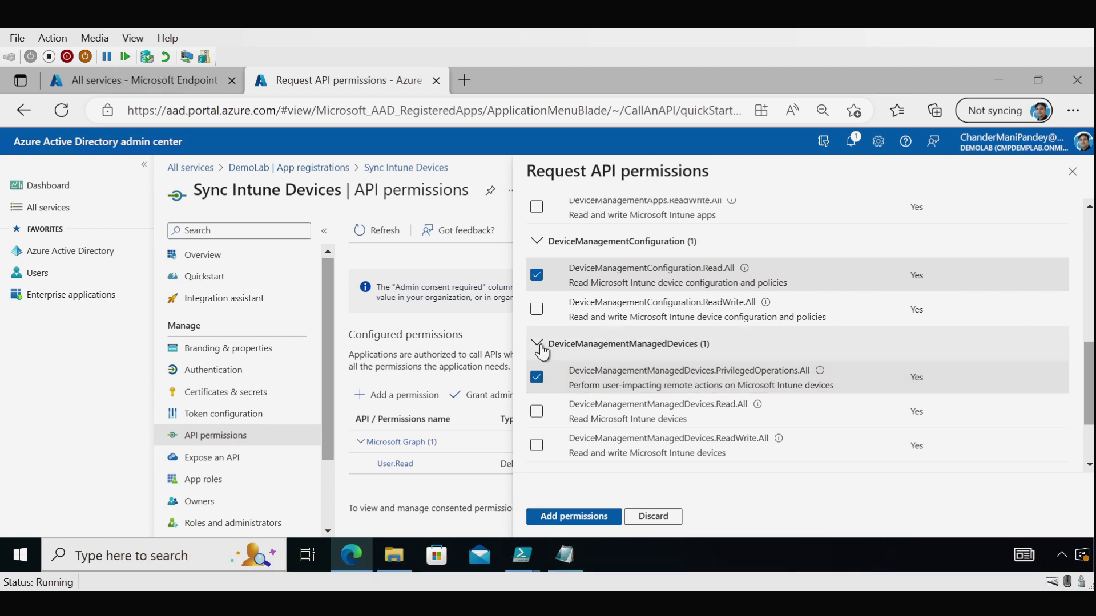
pyautogui.click(537, 344)
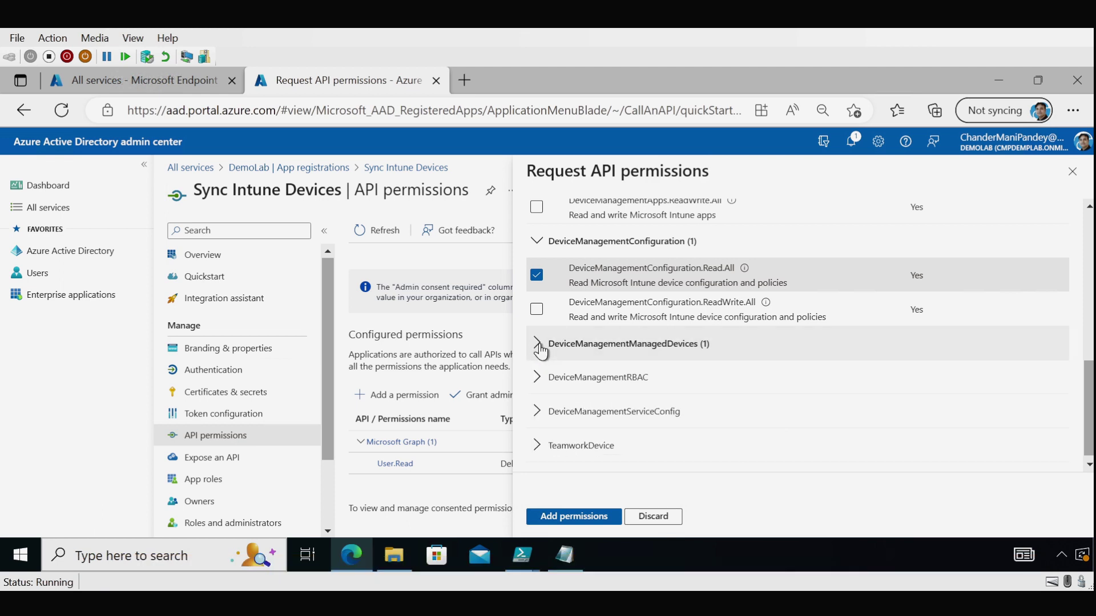
# Select DeviceManagementServiceConfig.Read.All and add all the chosen Microsoft Graph permissions to the app.
pyautogui.click(540, 419)
pyautogui.scroll(-2, 1090, 406)
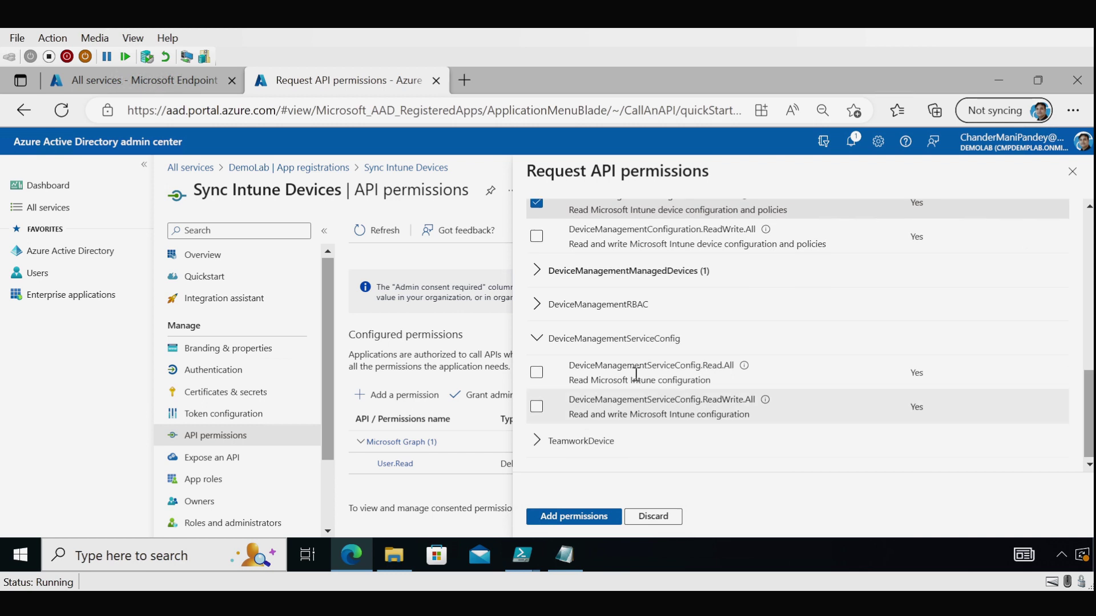
pyautogui.click(537, 373)
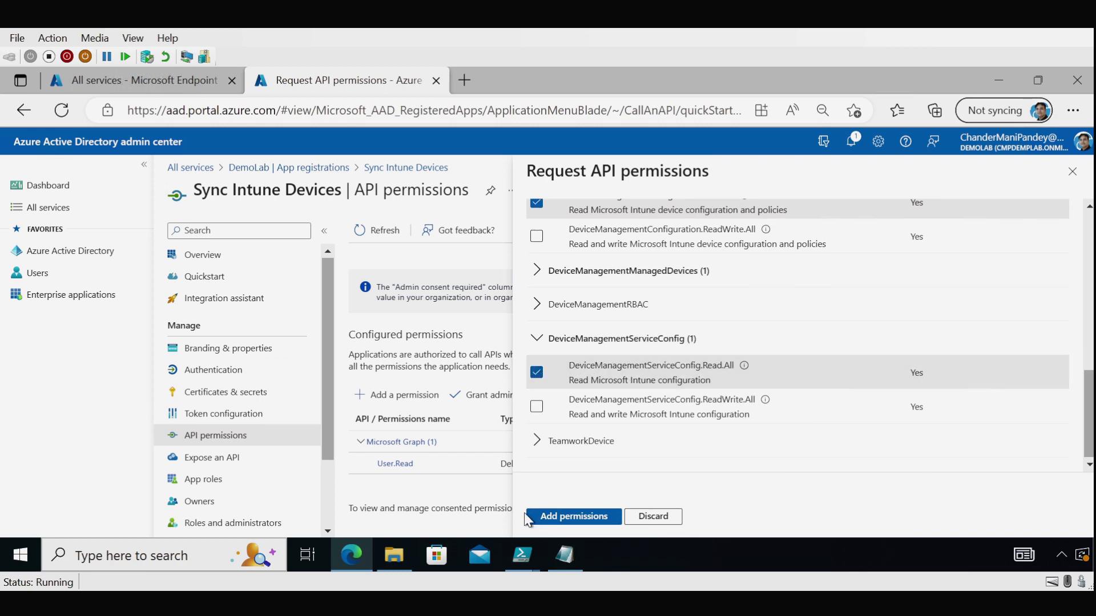
pyautogui.click(576, 519)
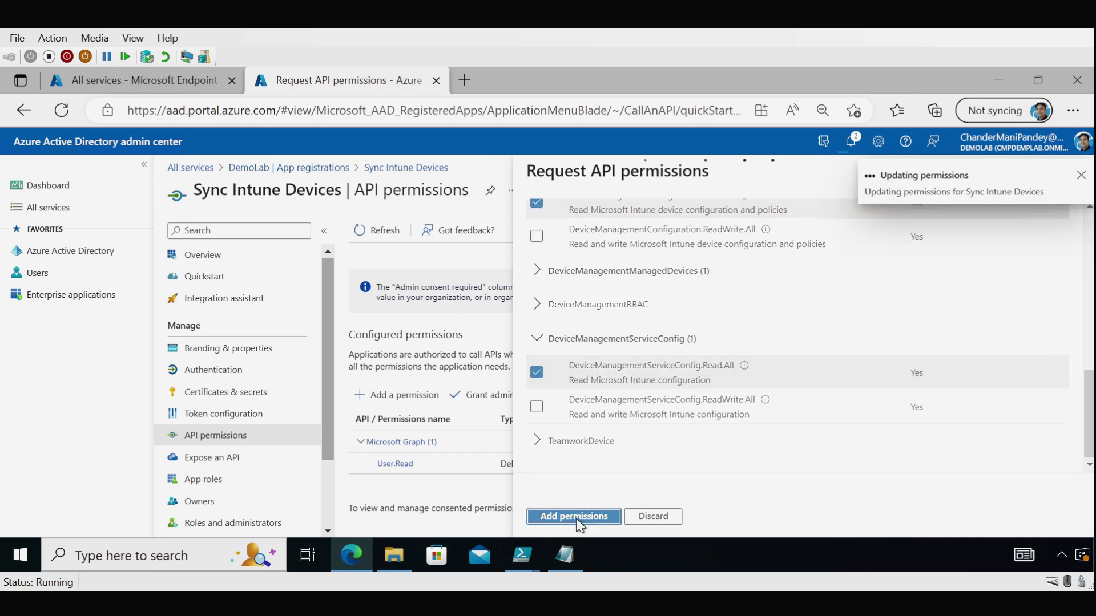
# Grant admin consent for DemoLab to the app's configured permissions.
pyautogui.scroll(-3, 1090, 328)
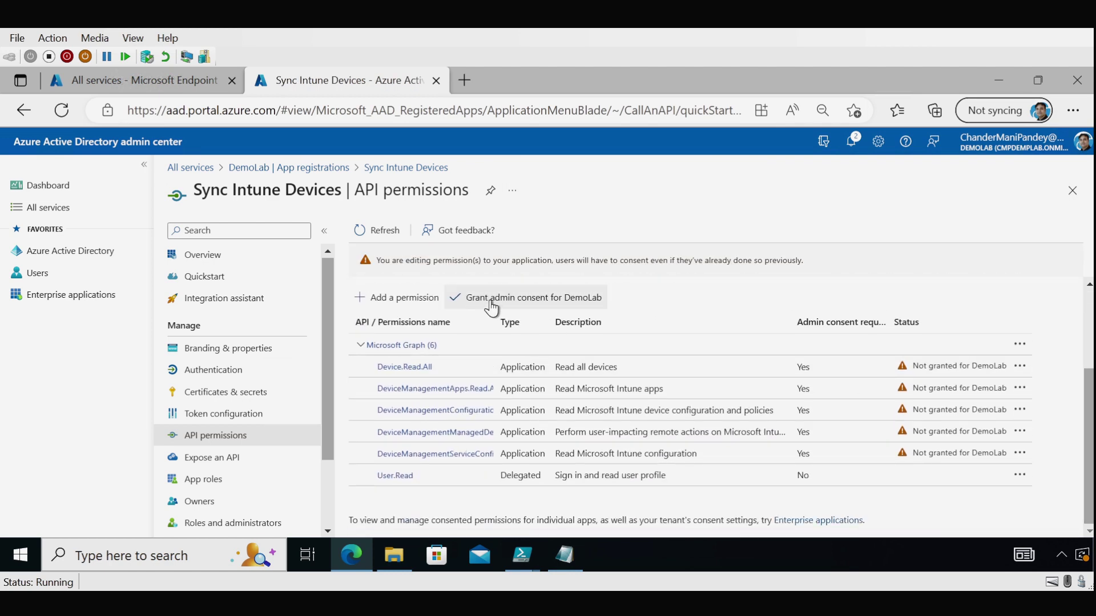
pyautogui.click(492, 307)
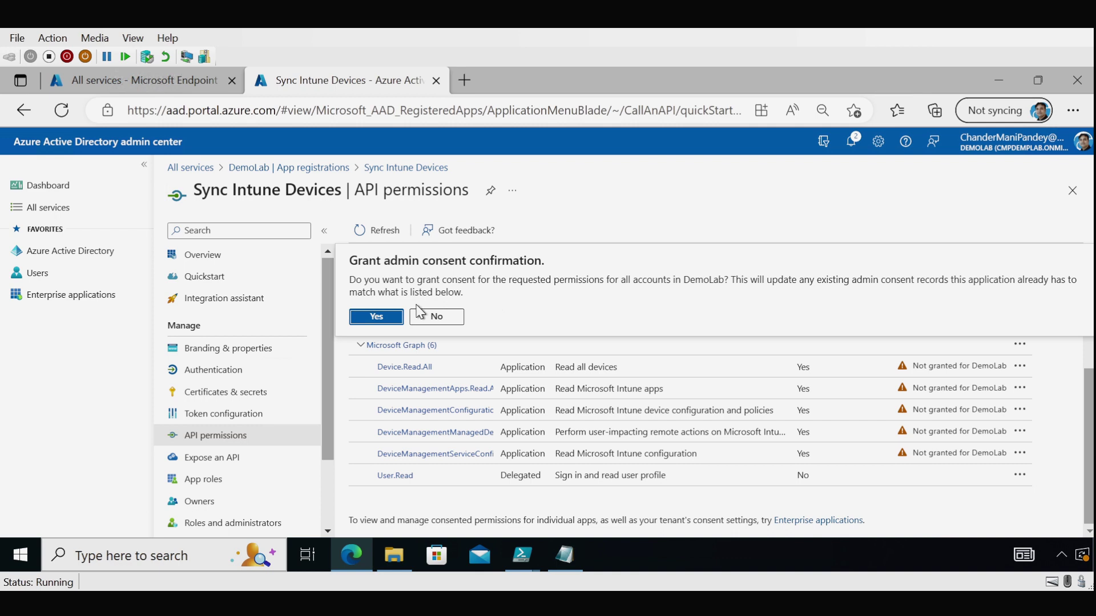
pyautogui.click(376, 317)
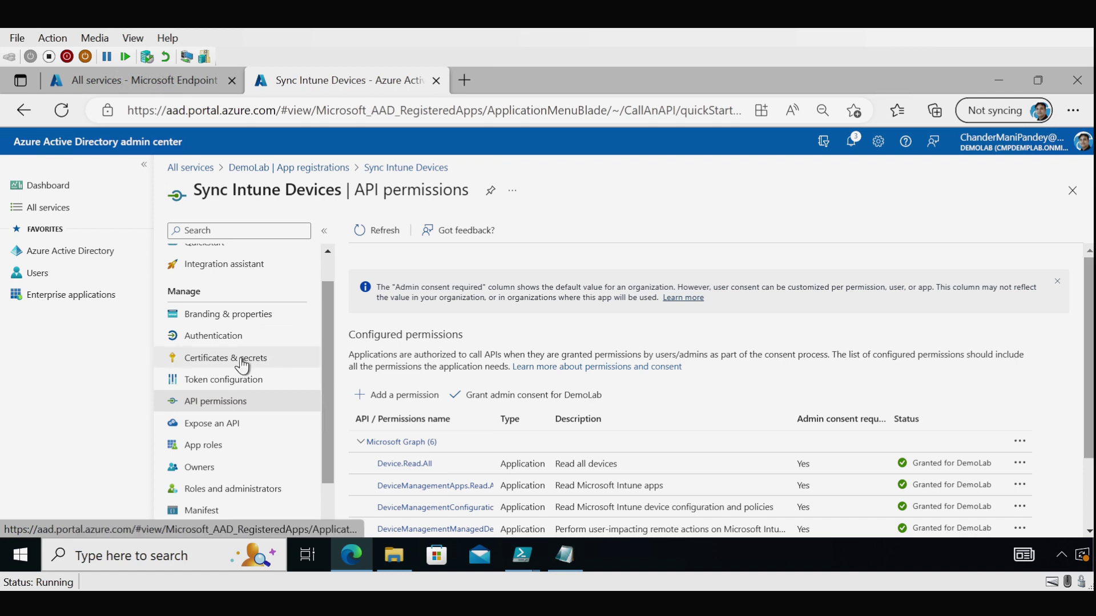
# Create a client secret for the app with the description "Sync Intune Devices" and the recommended 180-day (6 months) expiry.
pyautogui.click(211, 366)
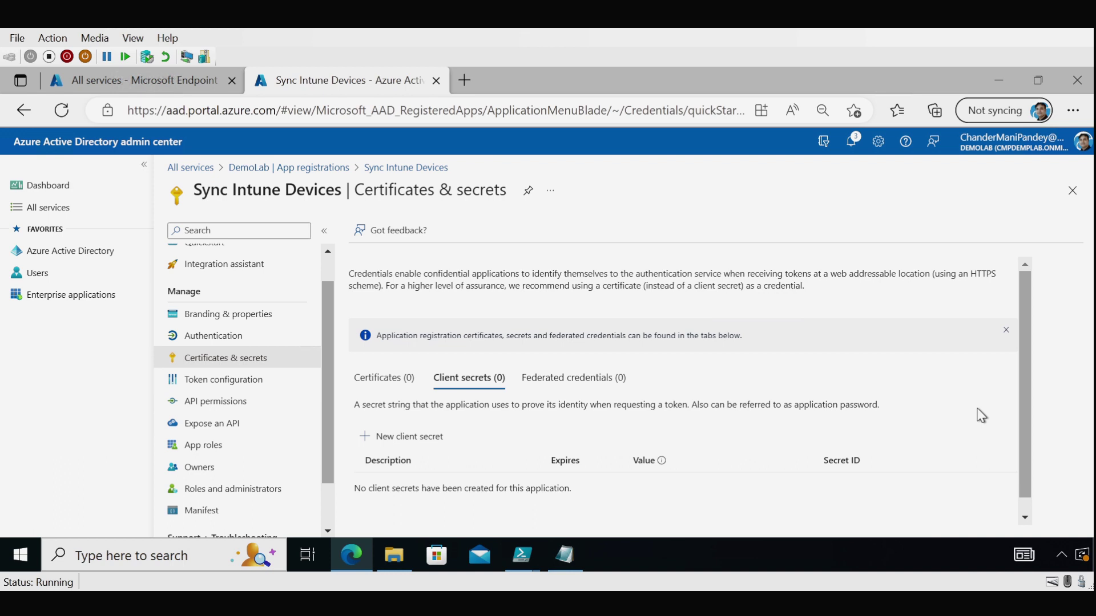
pyautogui.scroll(-1, 1023, 437)
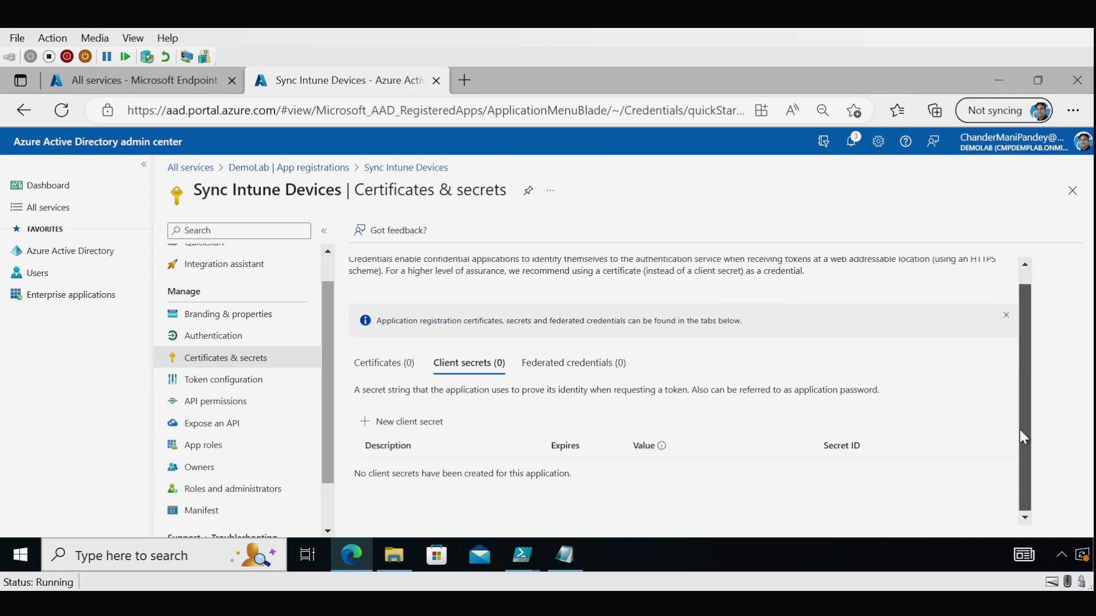
pyautogui.click(399, 424)
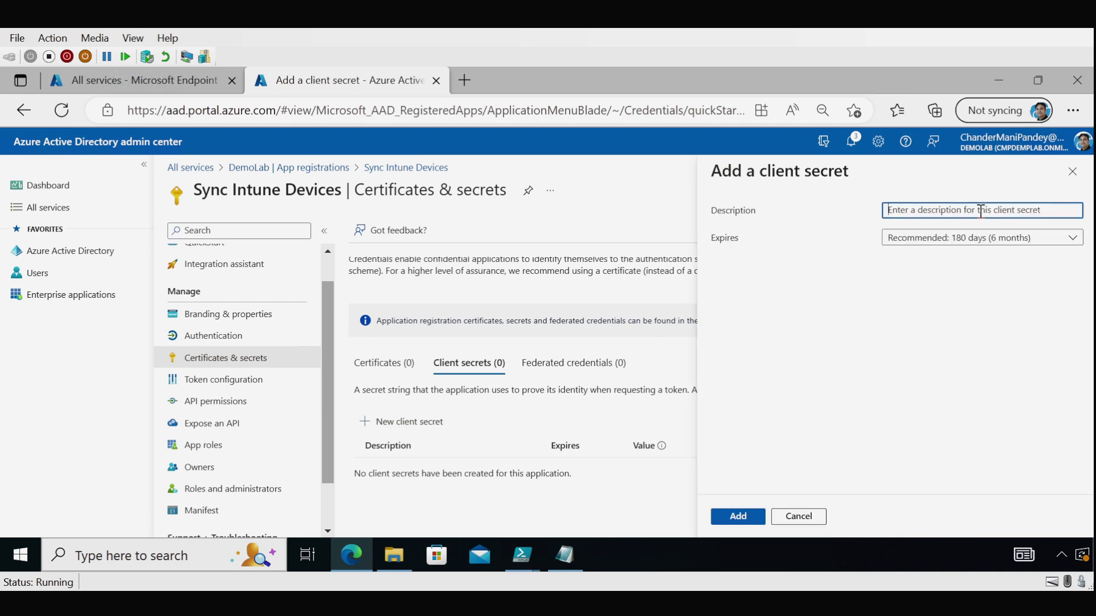
pyautogui.write('Sync Intune Devices')
pyautogui.click(942, 242)
pyautogui.click(941, 242)
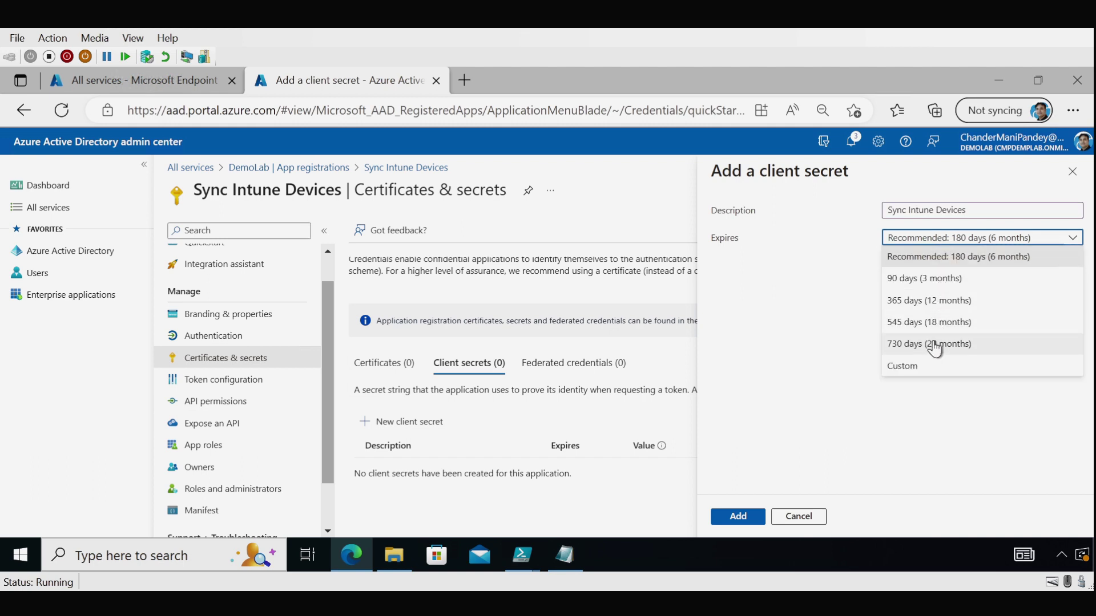
pyautogui.click(932, 266)
pyautogui.click(740, 518)
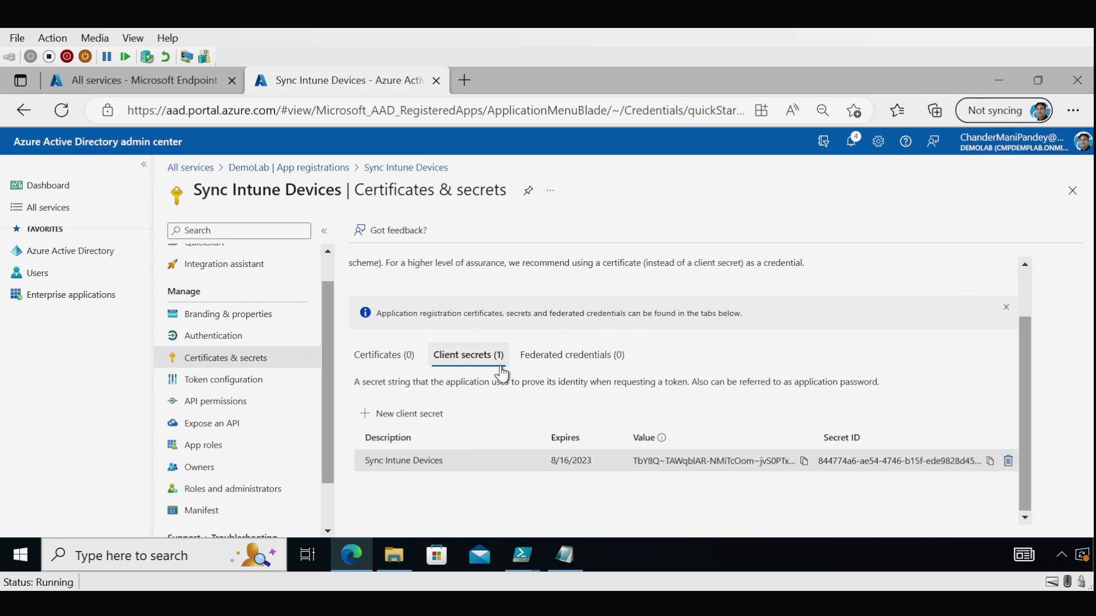
# Copy the new client secret's value into the $clientSecret quotes in the Notepad note, then return to the Azure portal.
pyautogui.click(801, 463)
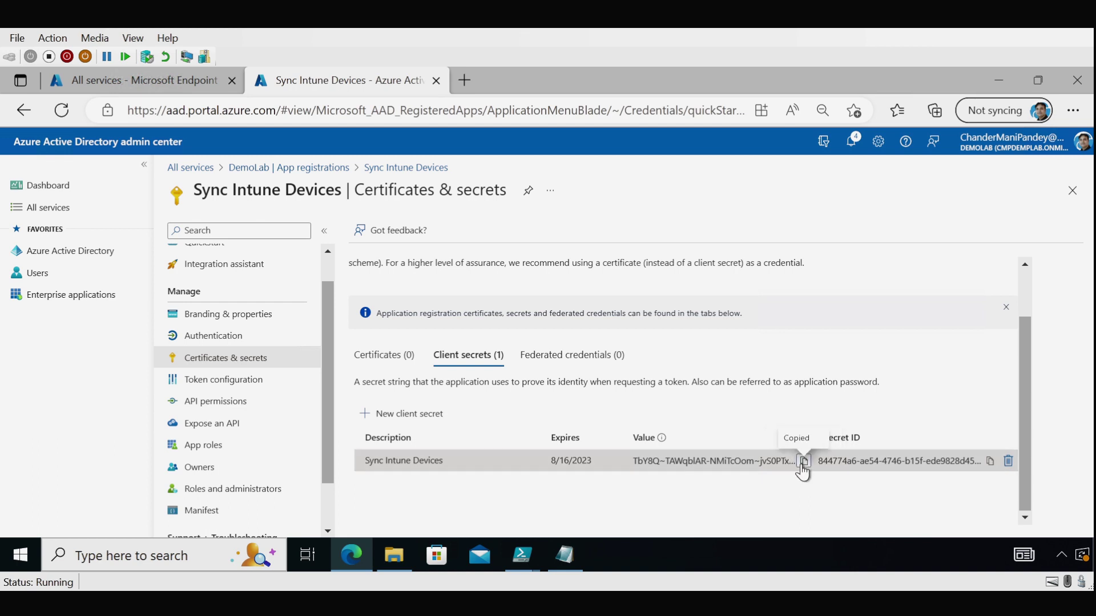
pyautogui.click(565, 555)
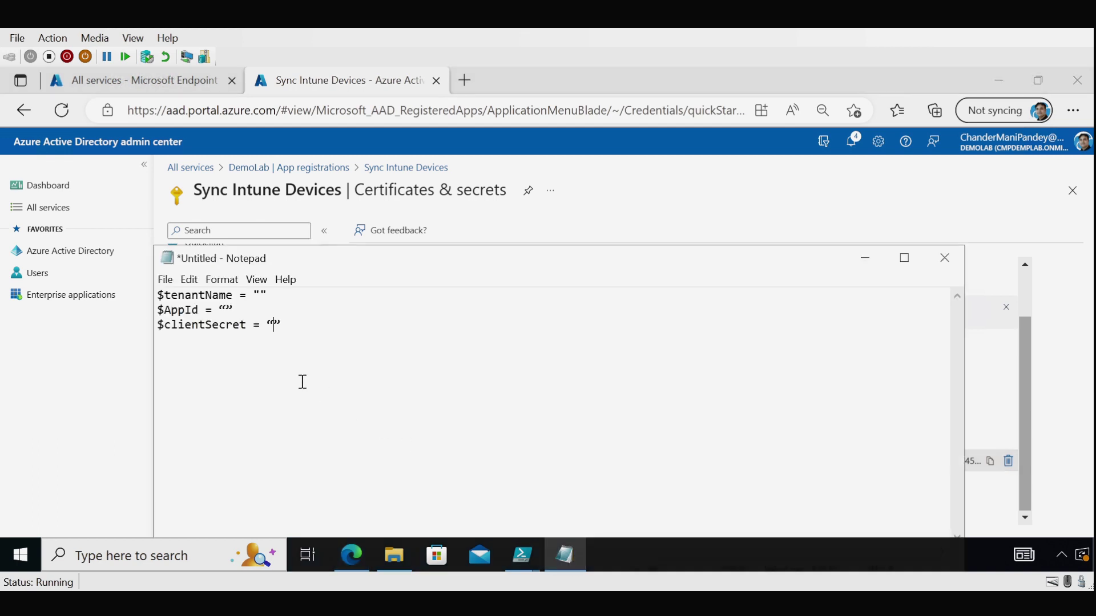
pyautogui.click(273, 325)
pyautogui.hotkey('ctrl', 'v')
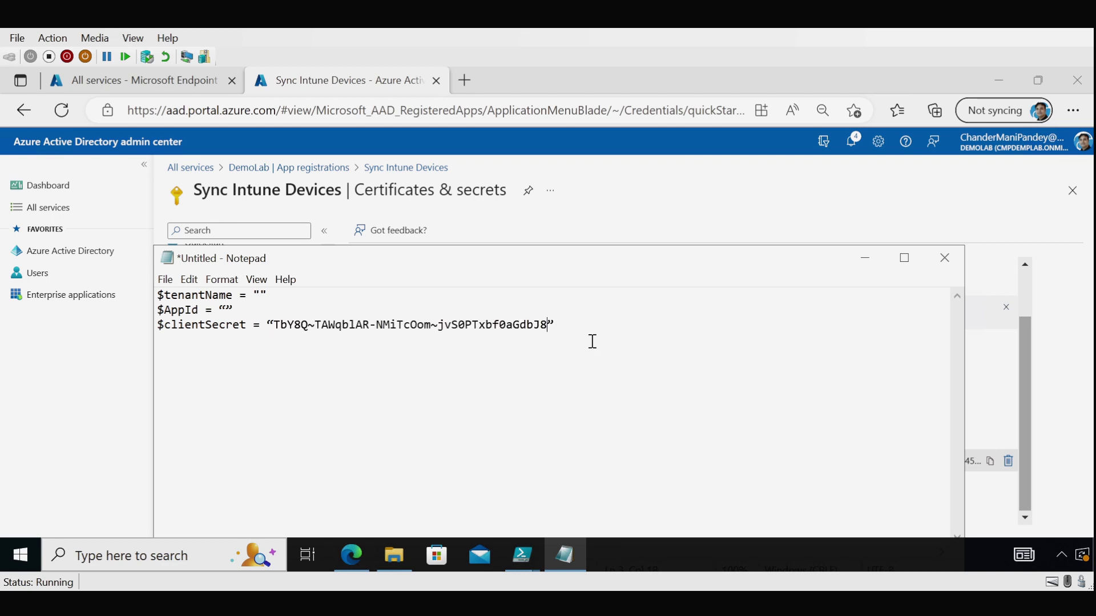
pyautogui.click(864, 260)
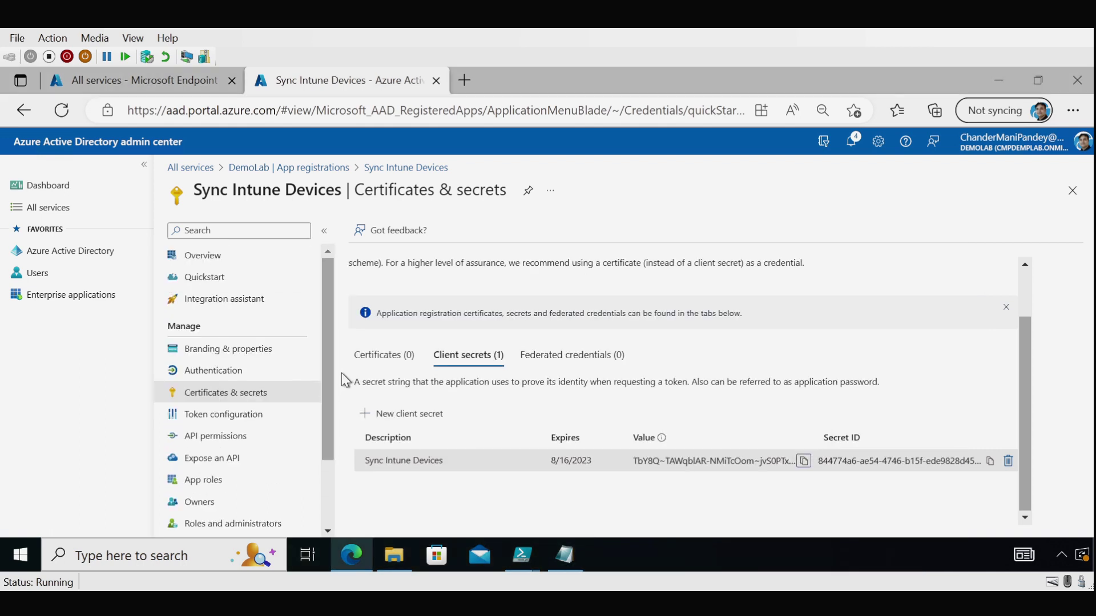
# Copy the Application (client) ID from the app's overview into the $AppId quotes in the Notepad note, and return to the portal.
pyautogui.click(217, 261)
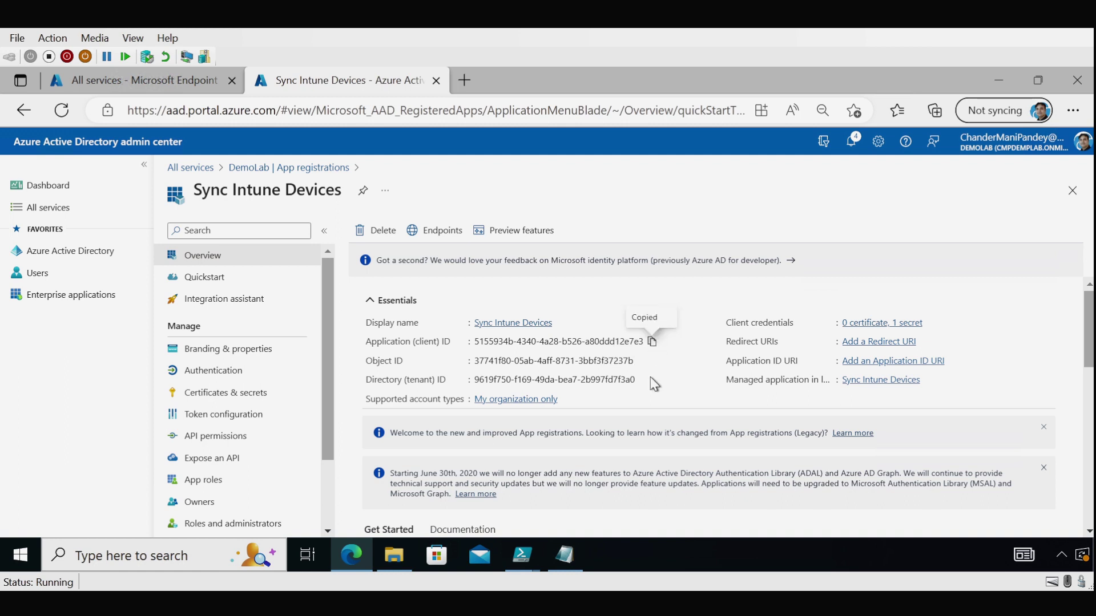
pyautogui.click(565, 554)
pyautogui.click(227, 311)
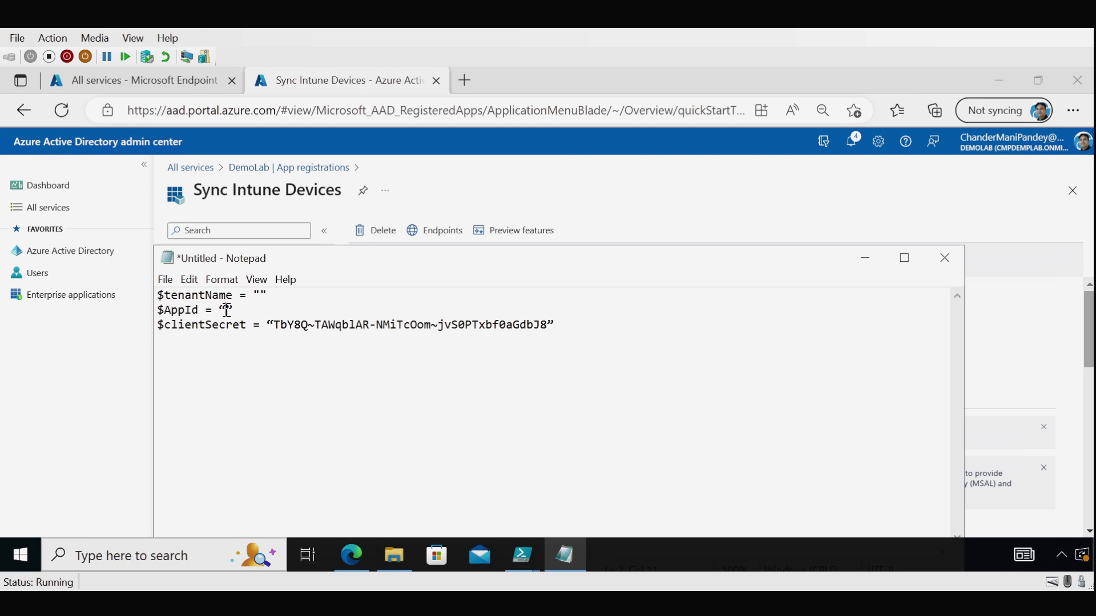
pyautogui.hotkey('ctrl', 'v')
pyautogui.click(865, 258)
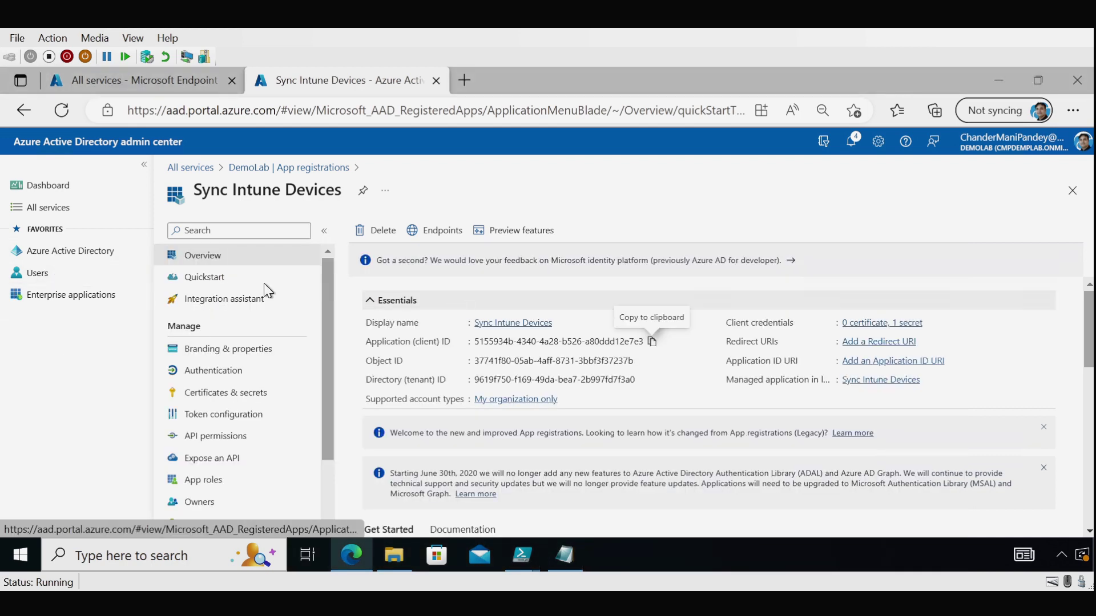
# Copy the DemoLab primary domain CMPDempLab.onmicrosoft.com from the Azure Active Directory overview into the $tenantName quotes in the Notepad note.
pyautogui.click(73, 262)
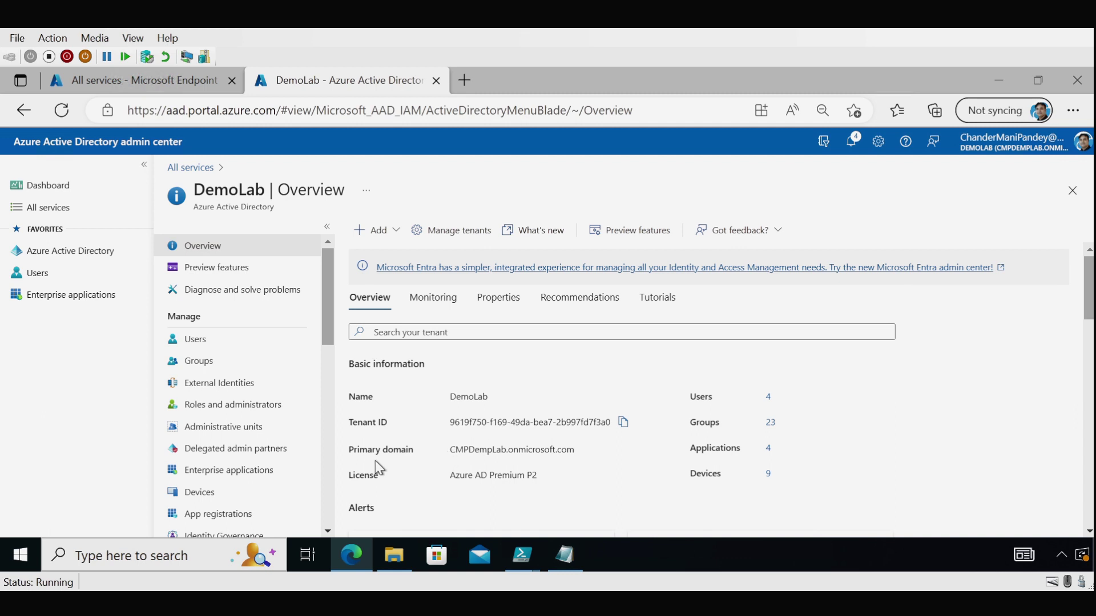
pyautogui.moveTo(449, 450); pyautogui.dragTo(574, 450)
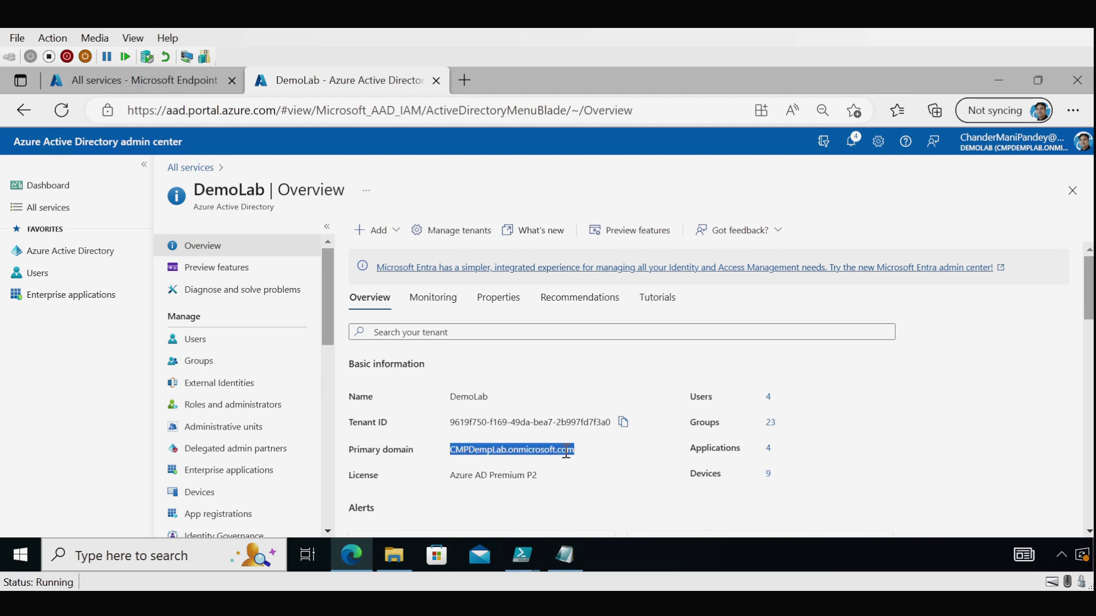
pyautogui.rightClick(558, 452)
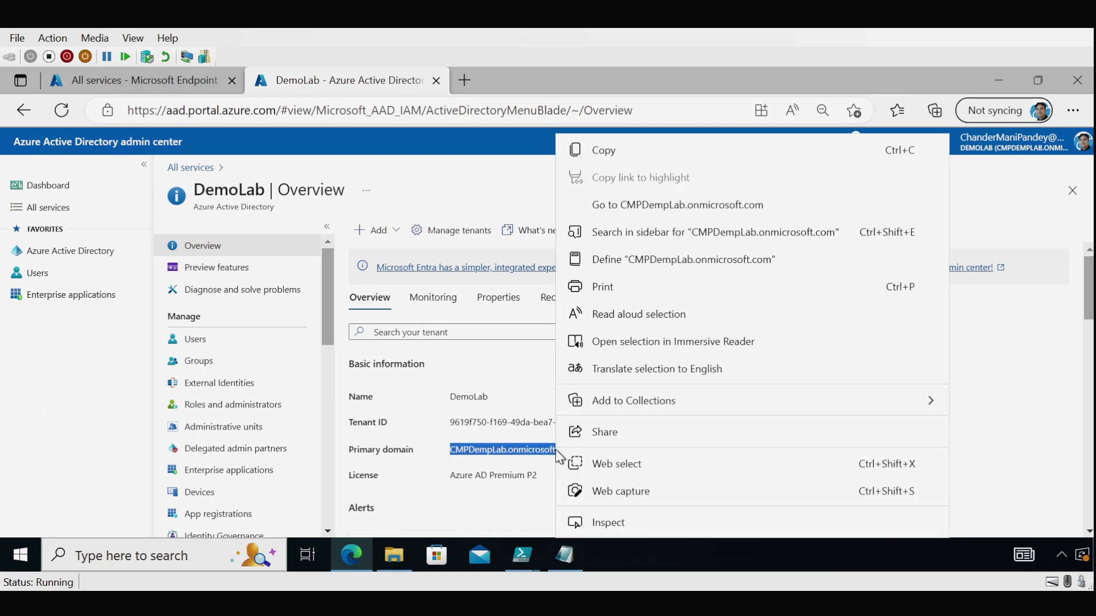
pyautogui.click(598, 153)
pyautogui.click(562, 556)
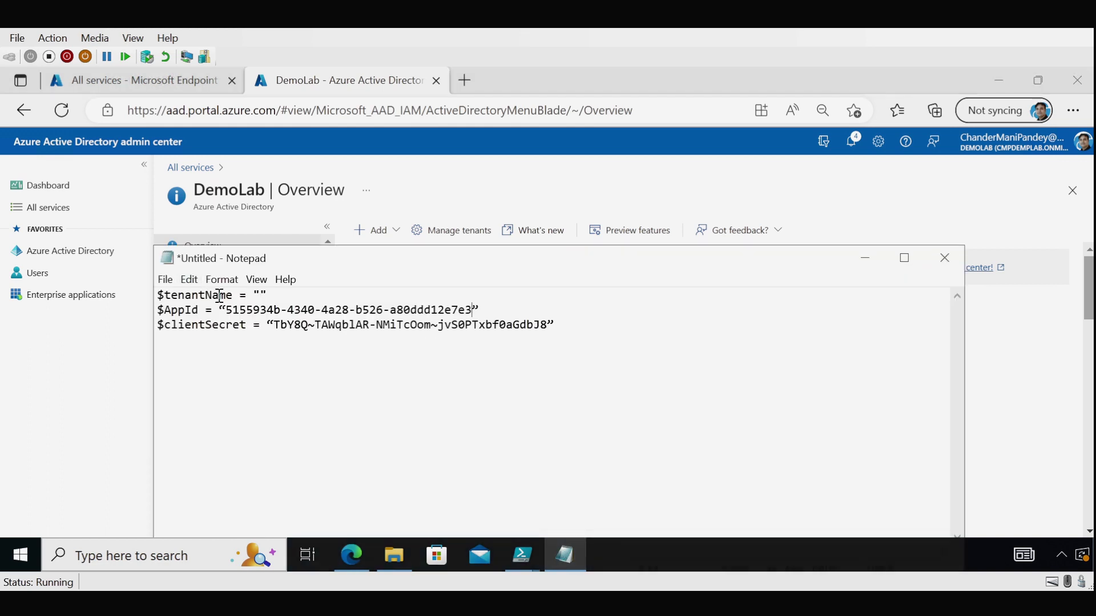
pyautogui.click(260, 294)
pyautogui.hotkey('ctrl', 'v')
pyautogui.click(1084, 279)
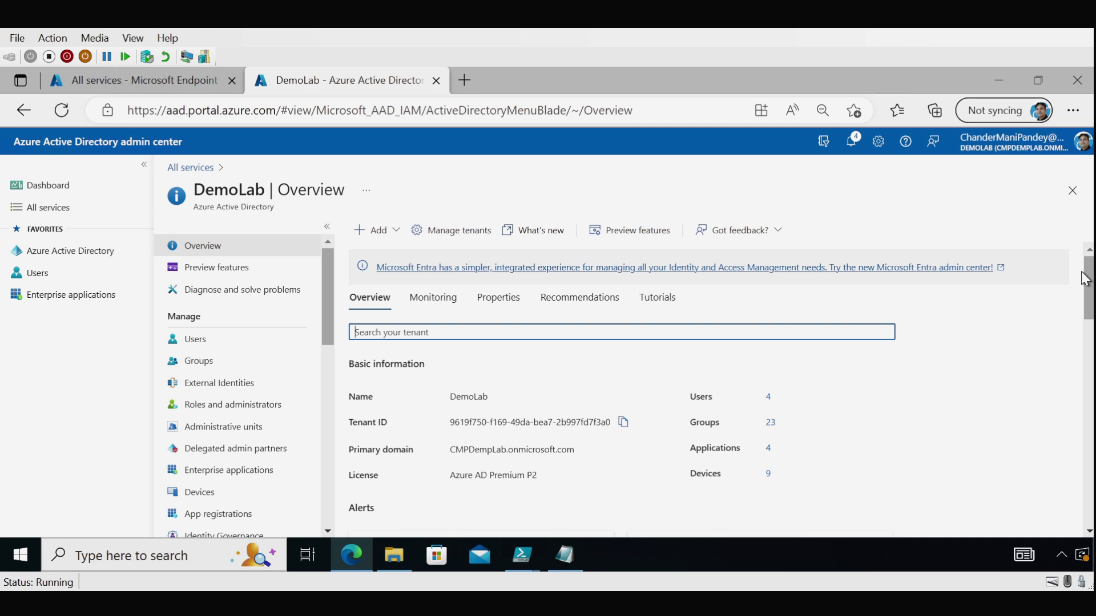
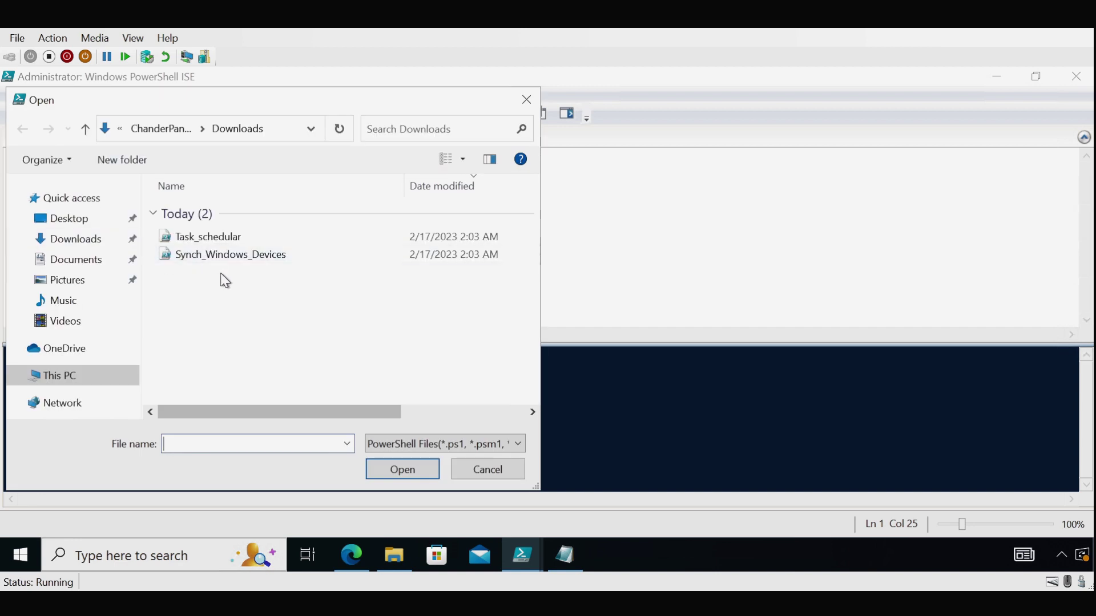
# Open the Synch_Windows_Devices script from the Downloads folder in PowerShell ISE.
pyautogui.hotkey('ctrl', 'a')
pyautogui.click(284, 371)
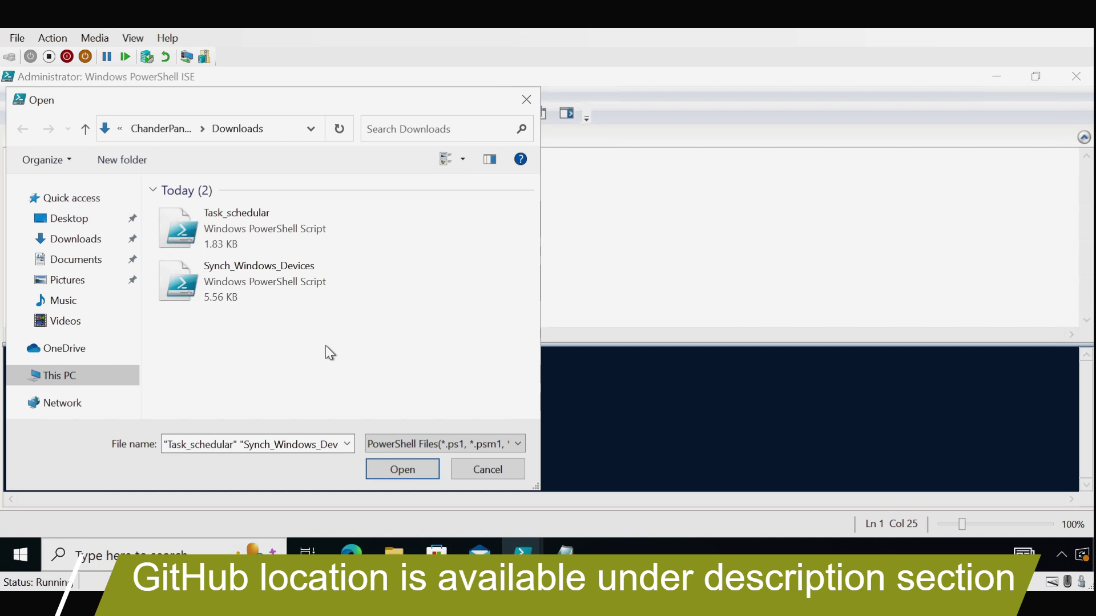
pyautogui.click(255, 297)
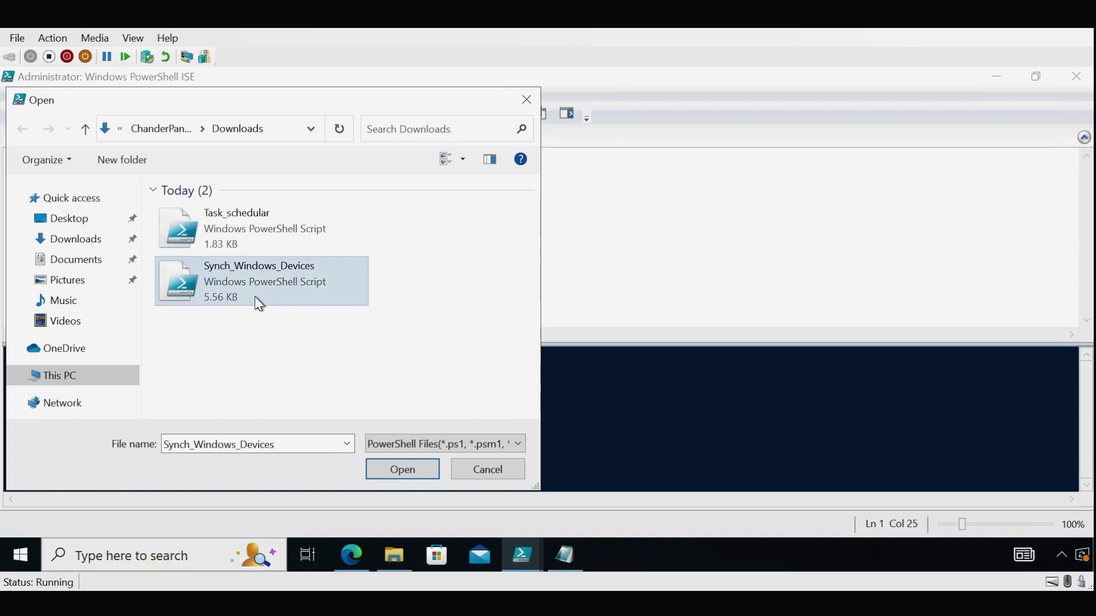
pyautogui.click(401, 467)
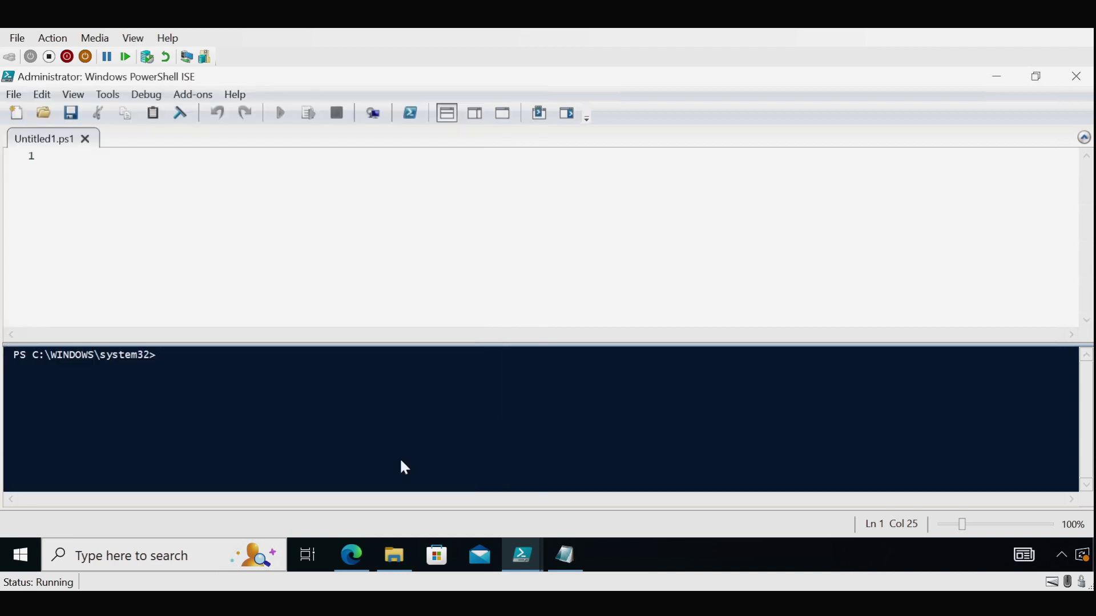
# Review the script's User Input Section, examining the $InputDeviceList and $loggingLocation settings.
pyautogui.moveTo(1085, 181); pyautogui.dragTo(1085, 208)
pyautogui.moveTo(397, 208); pyautogui.dragTo(280, 209)
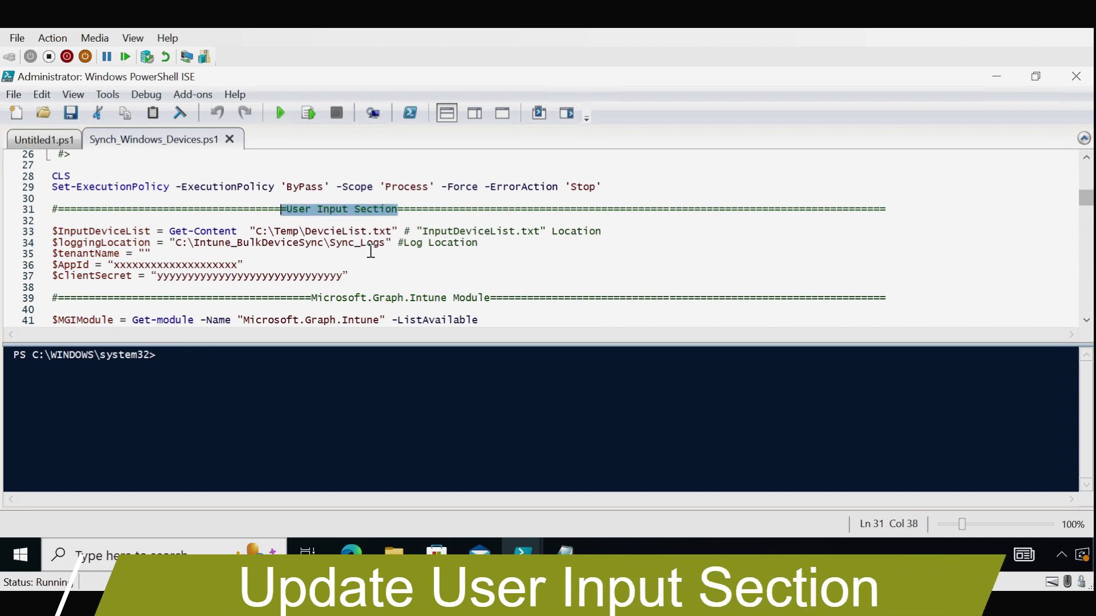
pyautogui.moveTo(157, 231); pyautogui.dragTo(65, 230)
pyautogui.click(154, 252)
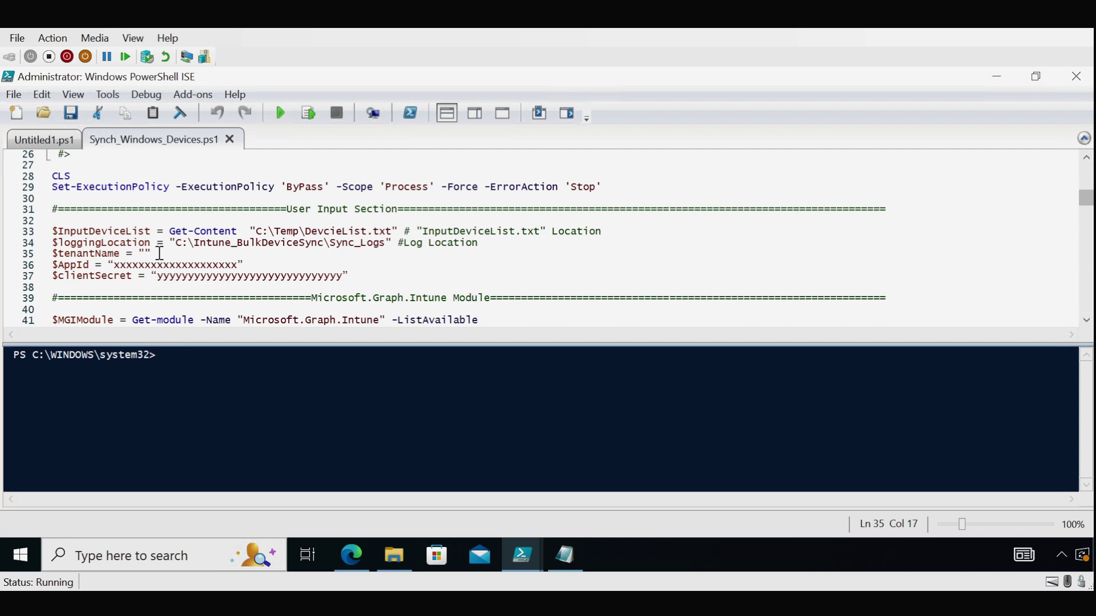
pyautogui.moveTo(58, 244); pyautogui.dragTo(151, 246)
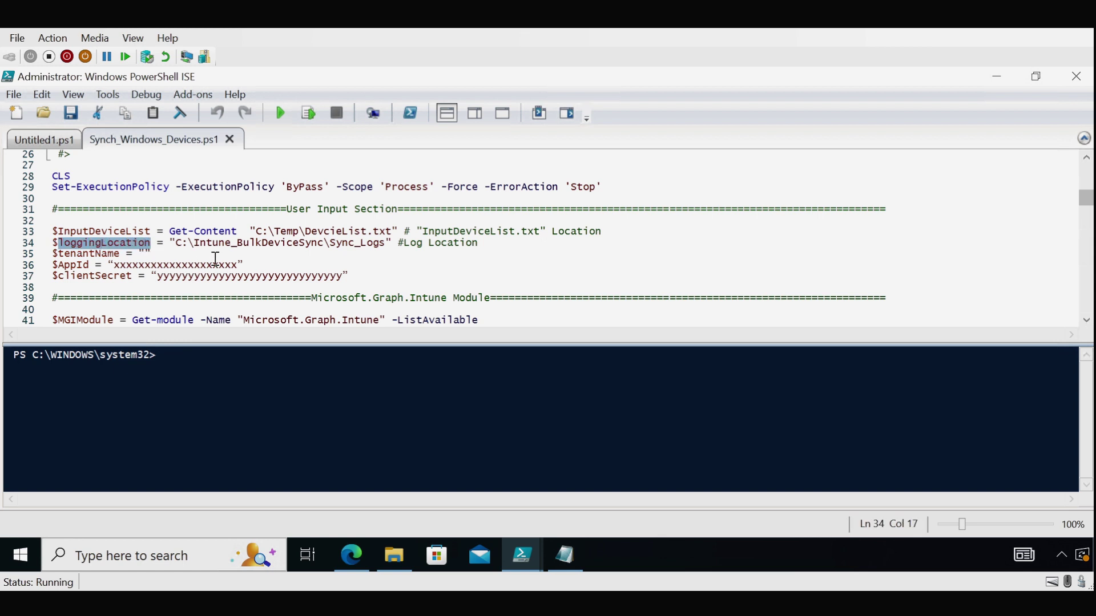
pyautogui.moveTo(196, 244)
pyautogui.mouseDown()
pyautogui.moveTo(336, 244)
pyautogui.moveTo(187, 231)
pyautogui.moveTo(177, 244)
pyautogui.mouseUp()
pyautogui.click(382, 245)
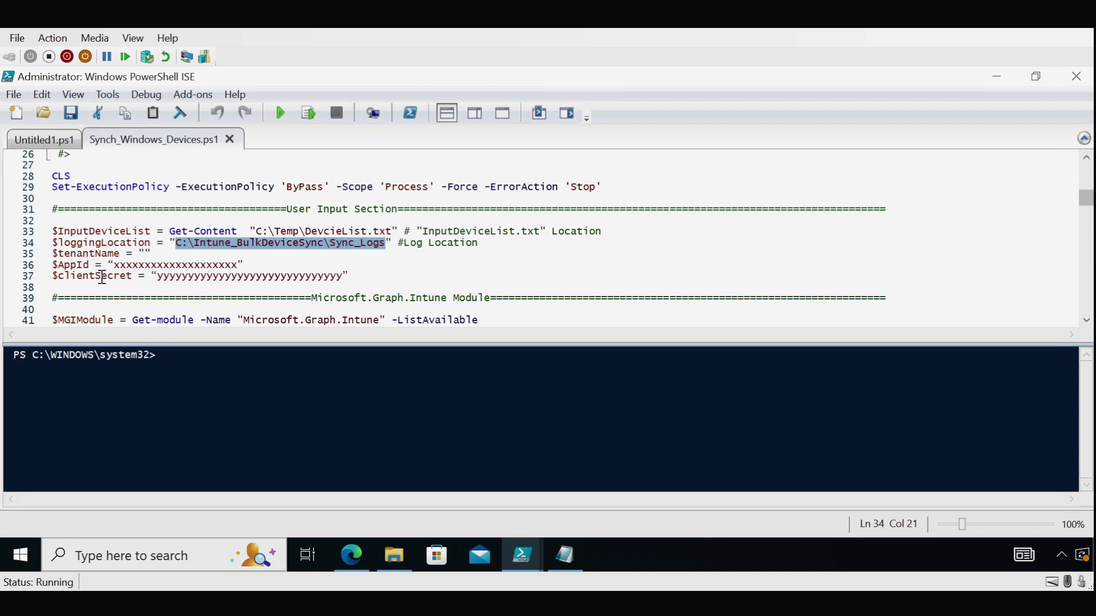
# Replace the script's placeholder $tenantName, $AppId and $clientSecret lines with the three lines copied from Notepad, including the client secret, and save it.
pyautogui.click(576, 562)
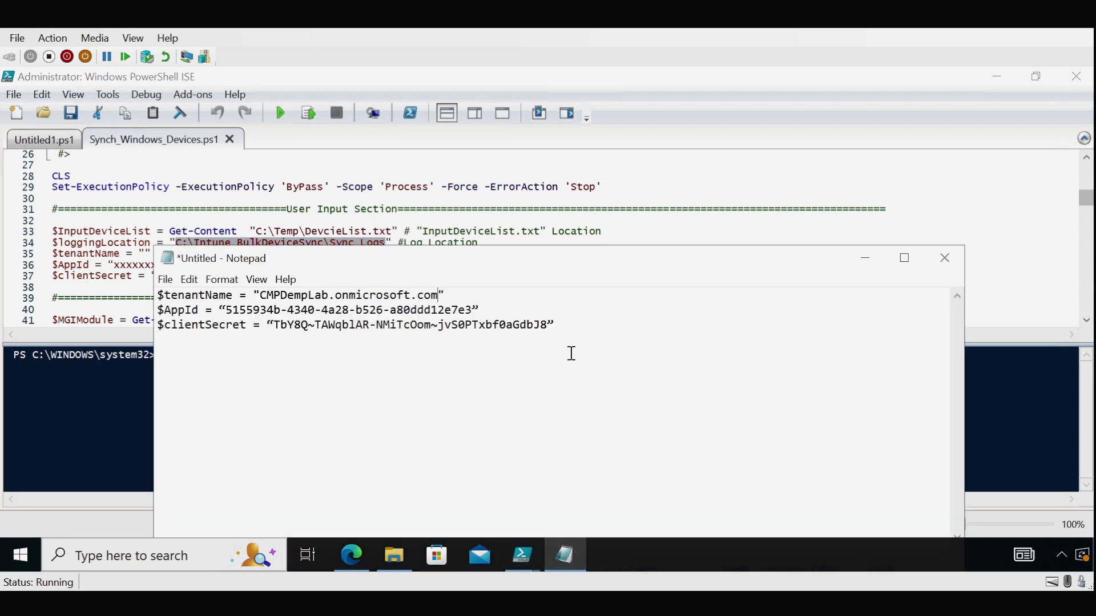
pyautogui.hotkey('ctrl', 'a')
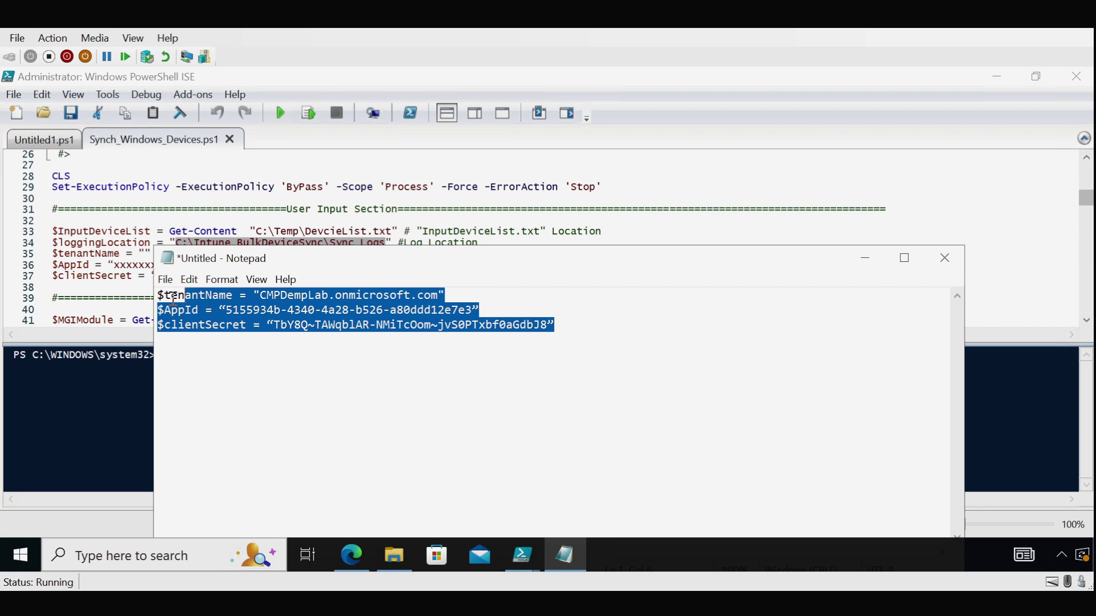
pyautogui.rightClick(191, 314)
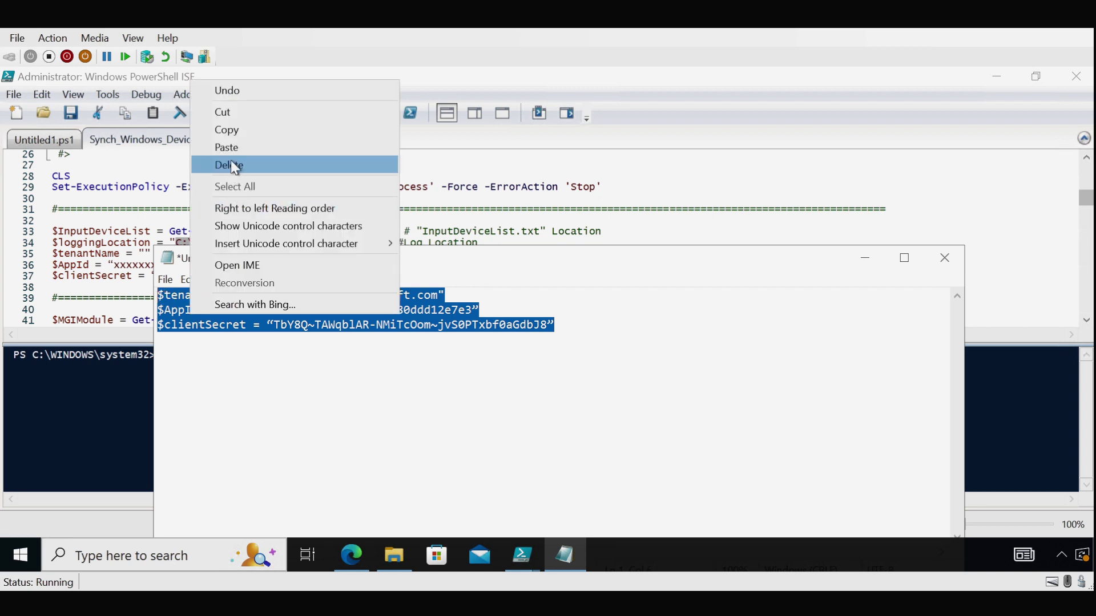
pyautogui.click(230, 133)
pyautogui.click(866, 258)
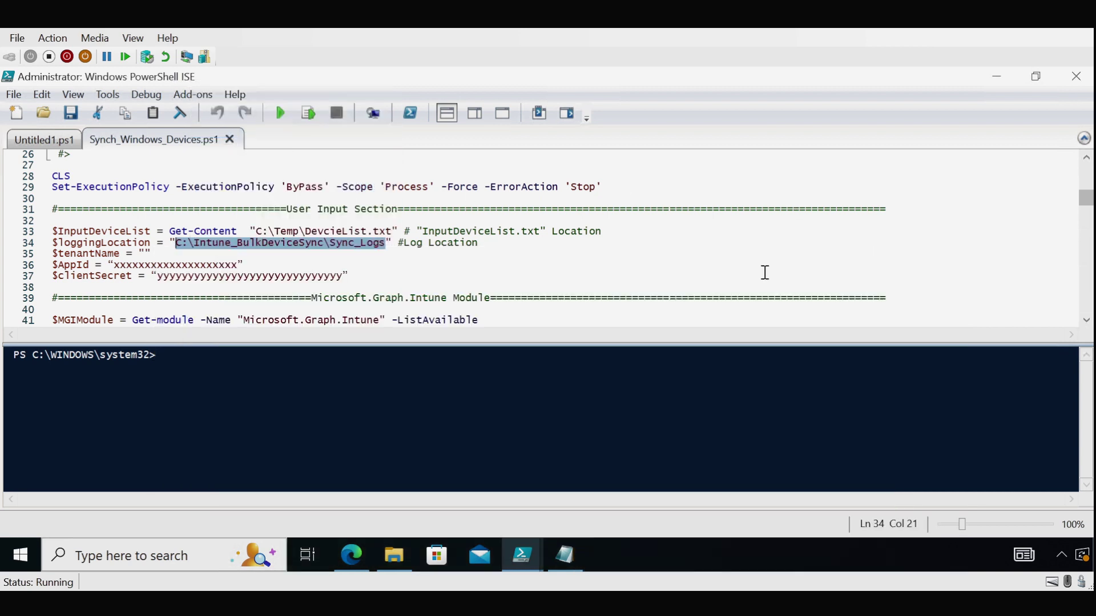
pyautogui.moveTo(387, 271); pyautogui.dragTo(57, 257)
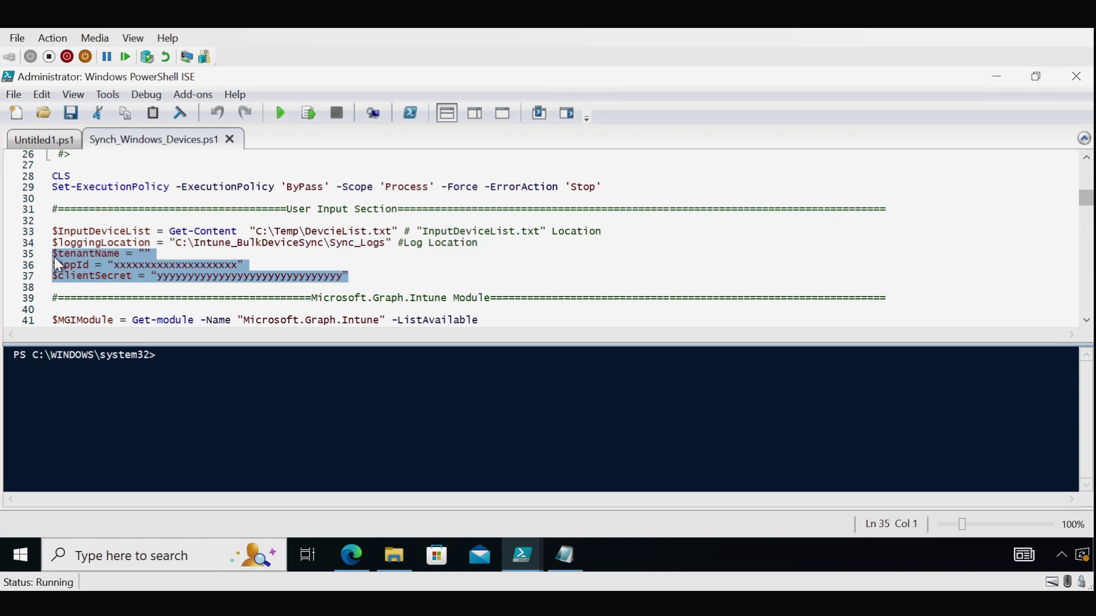
pyautogui.hotkey('ctrl', 'v')
pyautogui.click(71, 113)
# Check the updated user input lines in the script and the device list path C:\Temp\DevcieList.txt.
pyautogui.scroll(-1, 436, 247)
pyautogui.click(436, 251)
pyautogui.moveTo(433, 251); pyautogui.dragTo(53, 199)
pyautogui.click(392, 199)
pyautogui.moveTo(392, 199); pyautogui.dragTo(264, 200)
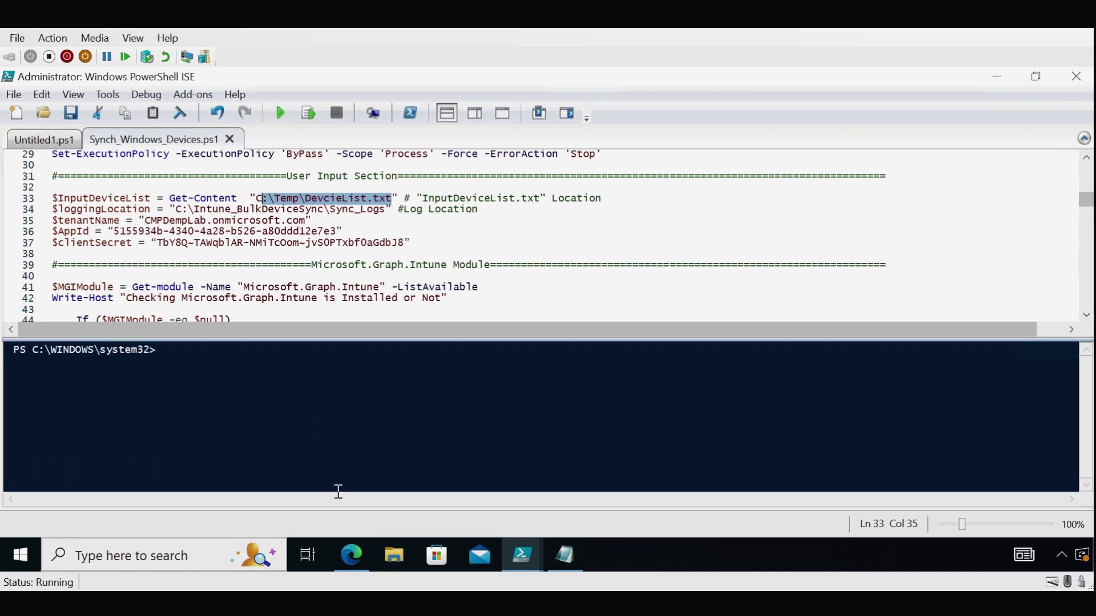
# Create a folder named Temp on Local Disk (C:) in File Explorer.
pyautogui.click(402, 560)
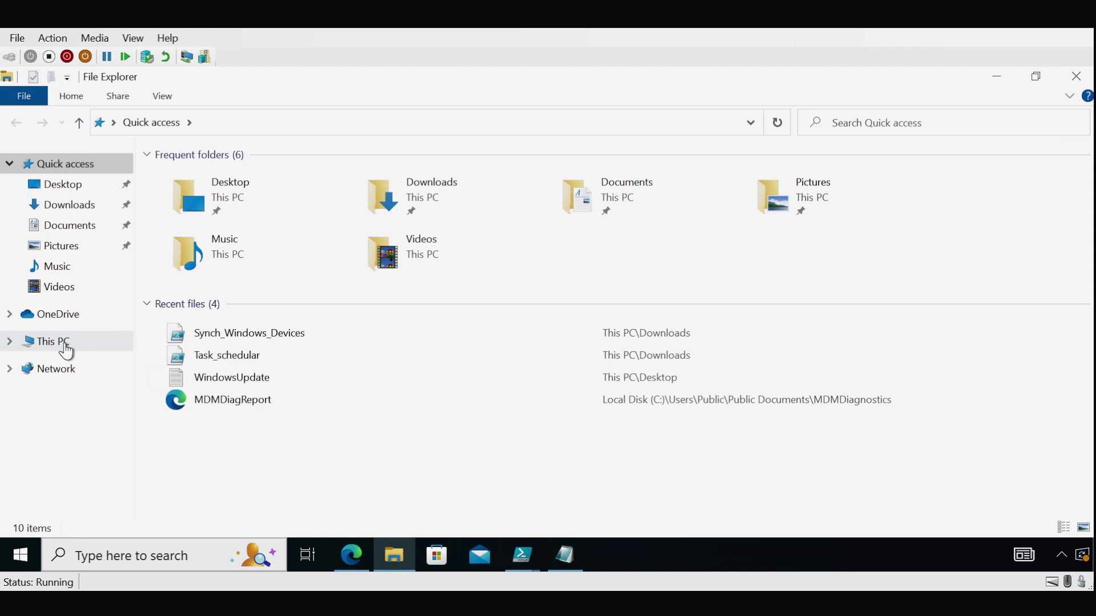
pyautogui.click(64, 346)
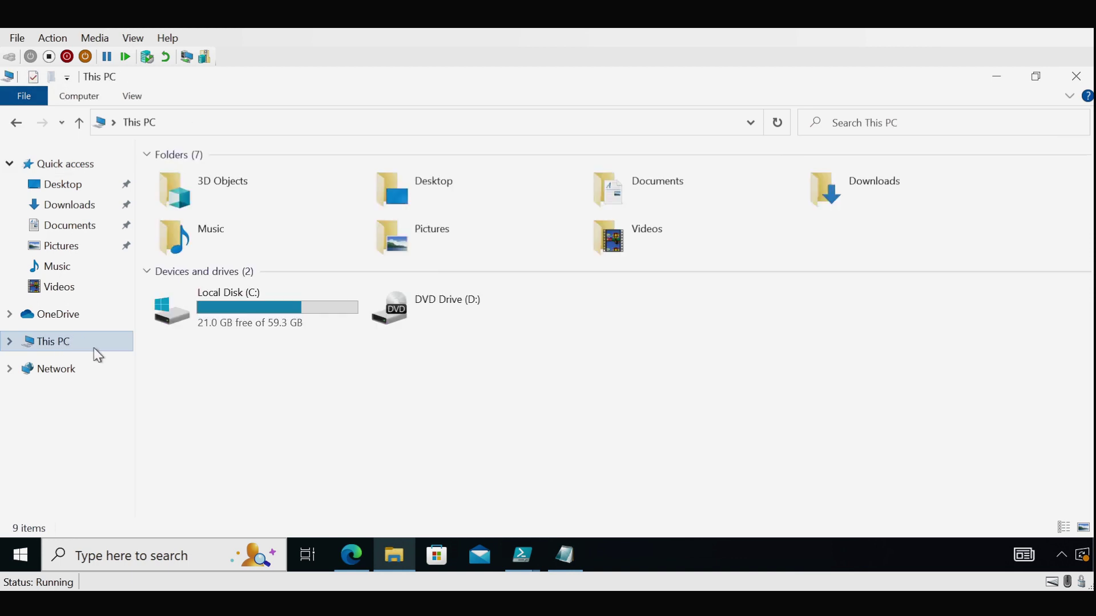
pyautogui.doubleClick(242, 304)
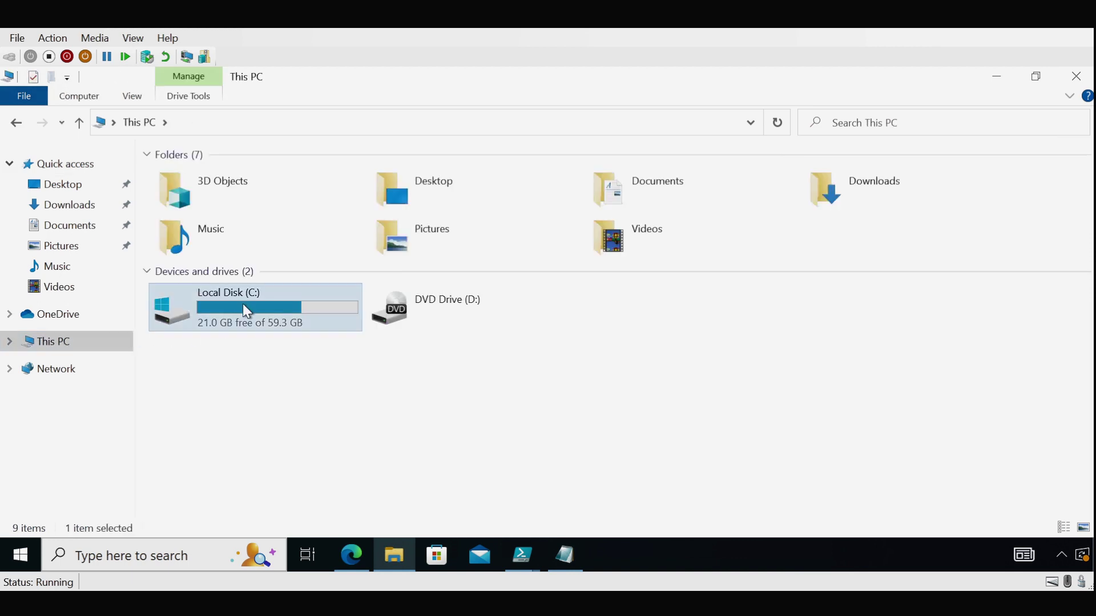
pyautogui.rightClick(316, 416)
pyautogui.moveTo(445, 378)
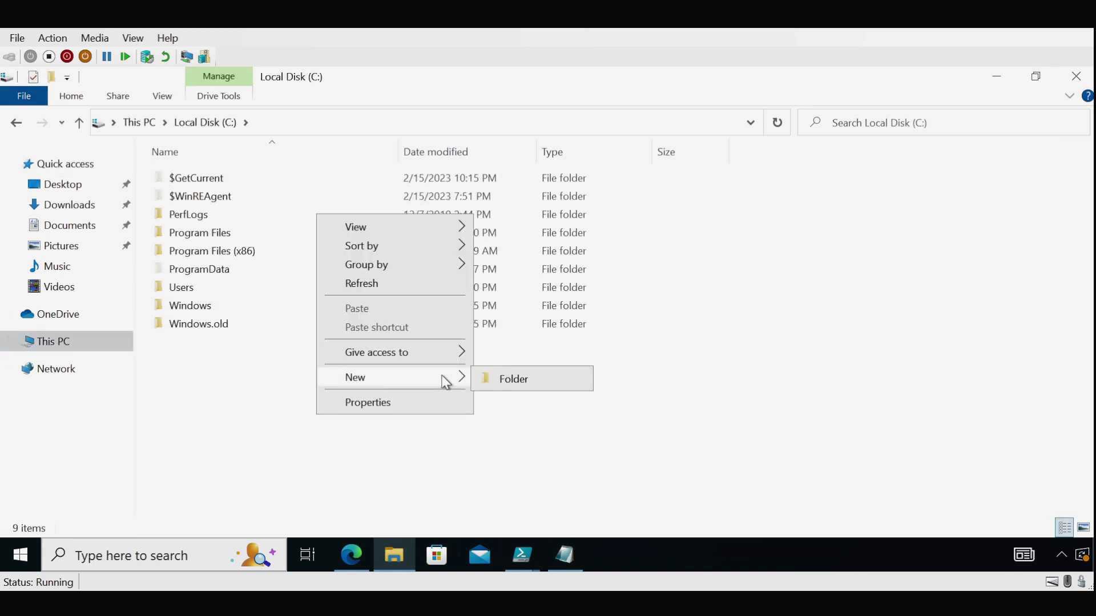
pyautogui.click(508, 382)
pyautogui.write('Temp')
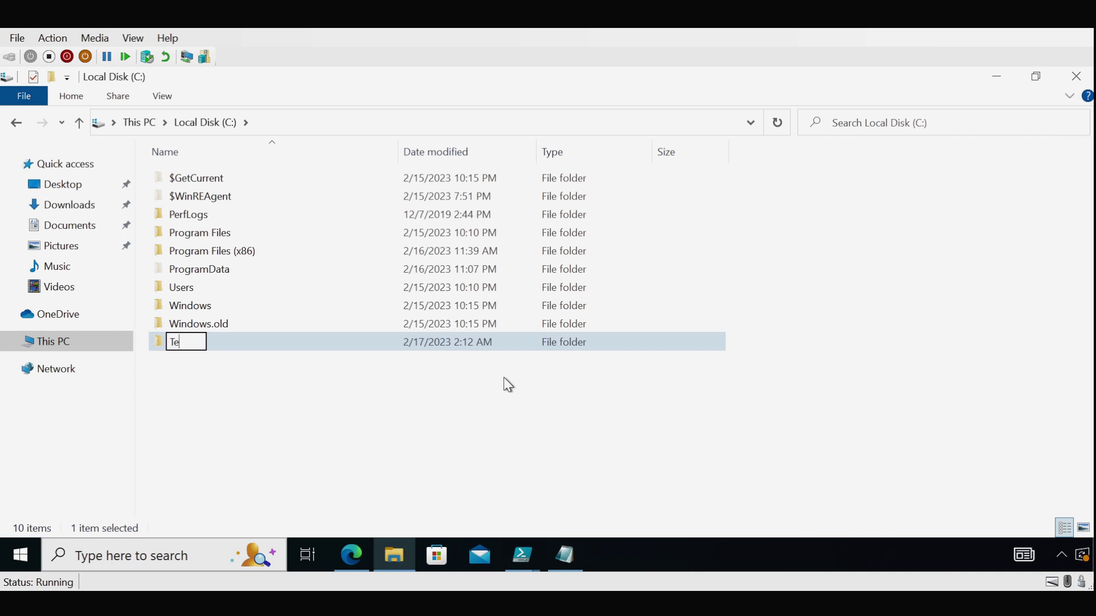
pyautogui.click(497, 410)
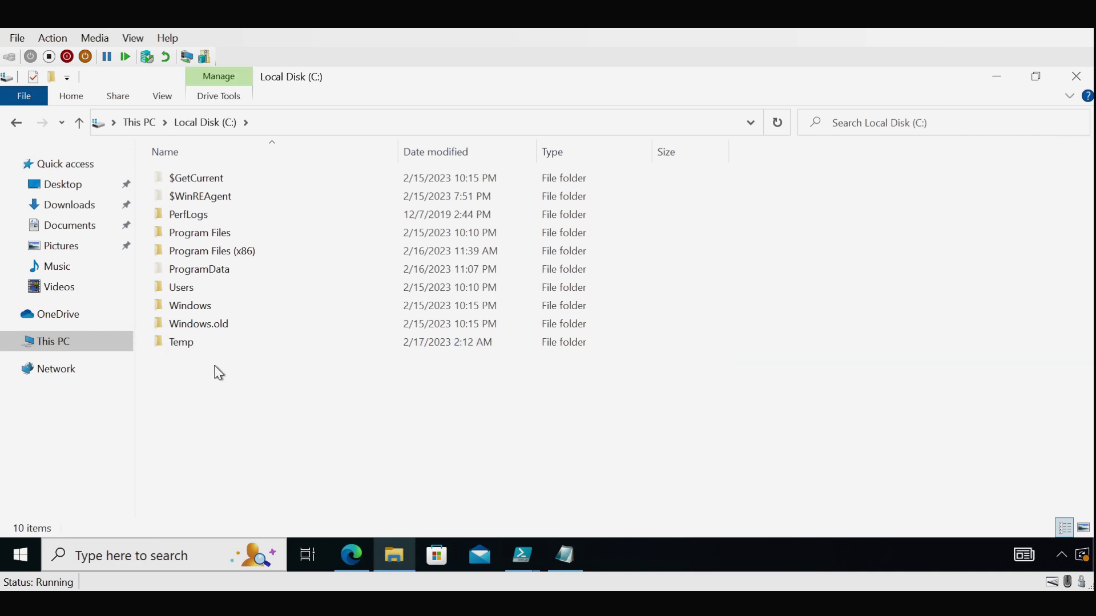
# Create a text document named DevcieList inside the C:\Temp folder, and close File Explorer.
pyautogui.doubleClick(194, 344)
pyautogui.rightClick(323, 266)
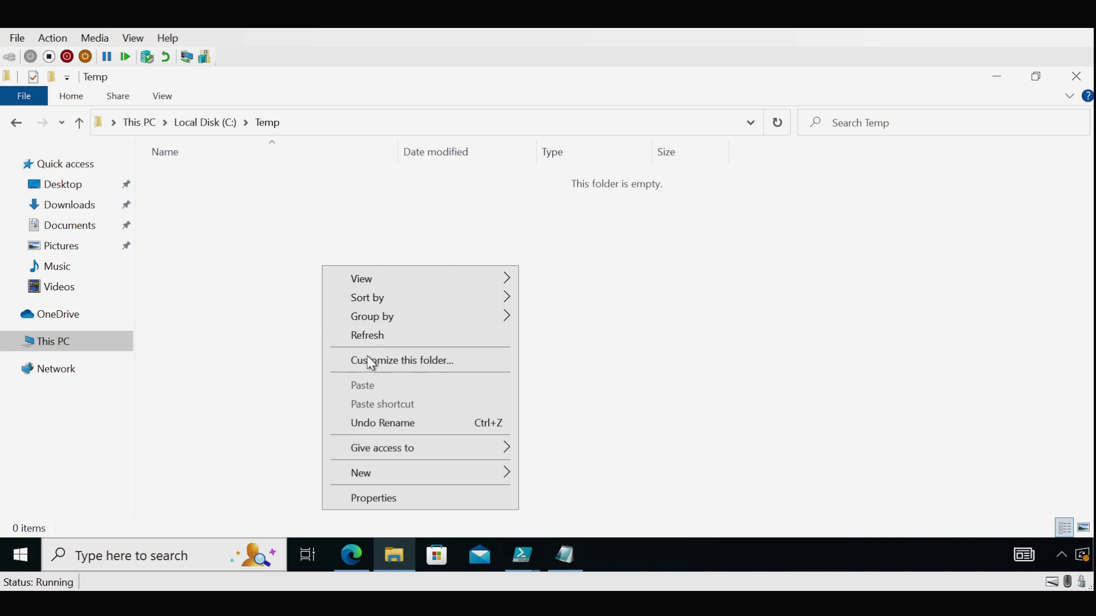
pyautogui.moveTo(484, 474)
pyautogui.click(573, 433)
pyautogui.write('DevcieList')
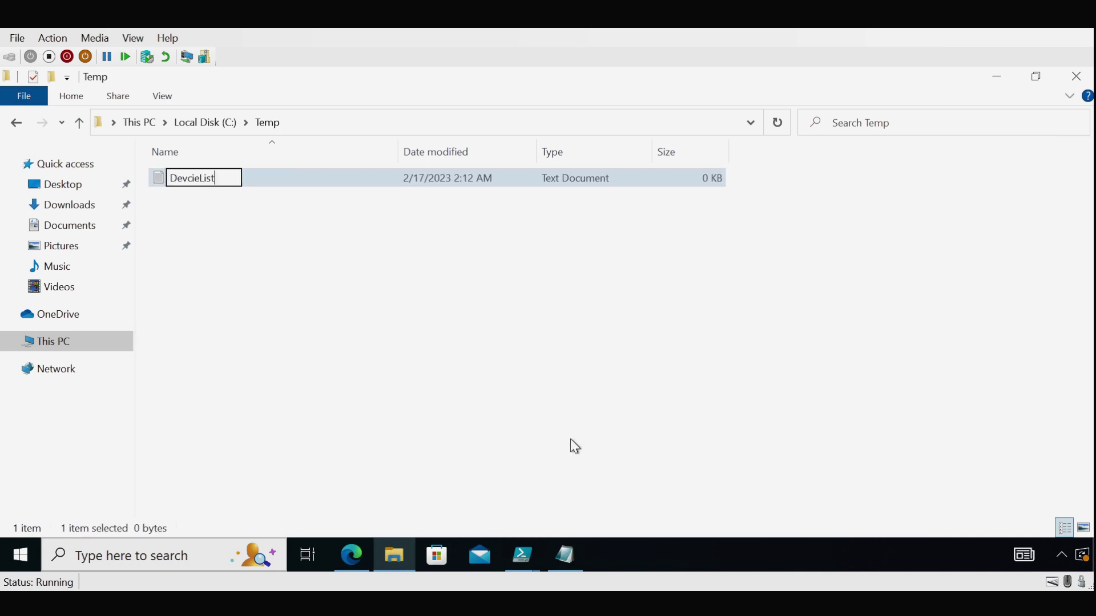
pyautogui.click(462, 347)
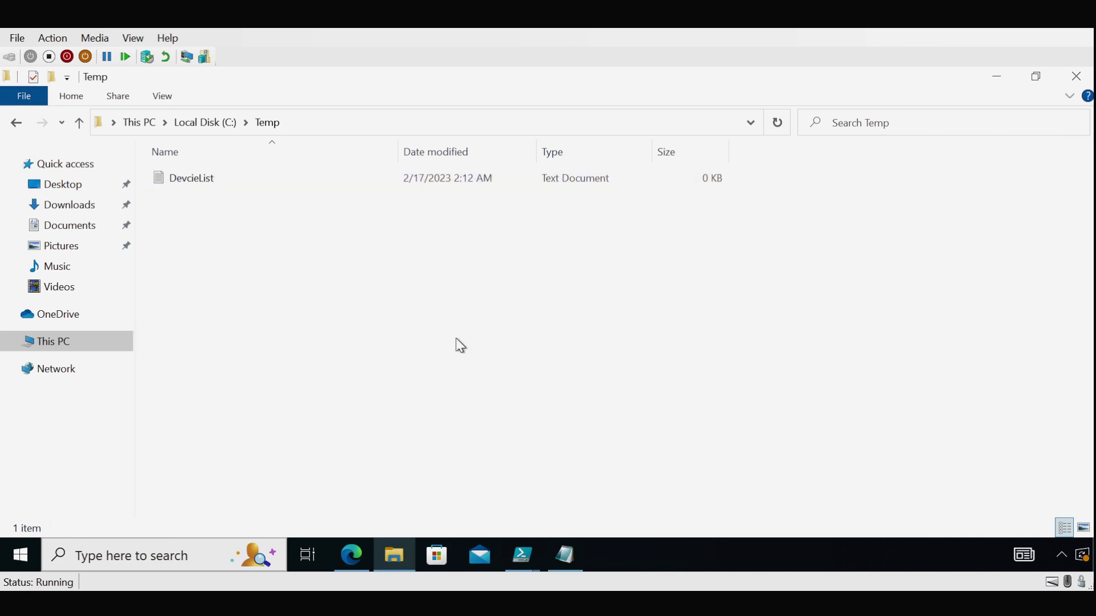
pyautogui.click(1077, 79)
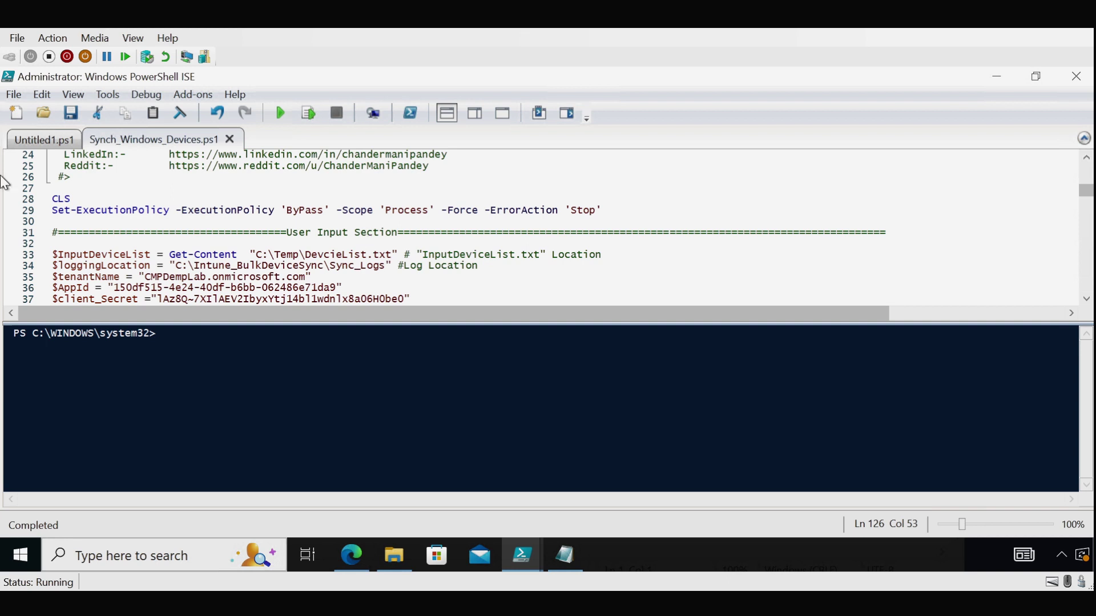
# Run only the Set-ExecutionPolicy line that sets 'ByPass' for the 'Process' scope.
pyautogui.moveTo(53, 214); pyautogui.dragTo(604, 208)
pyautogui.click(310, 118)
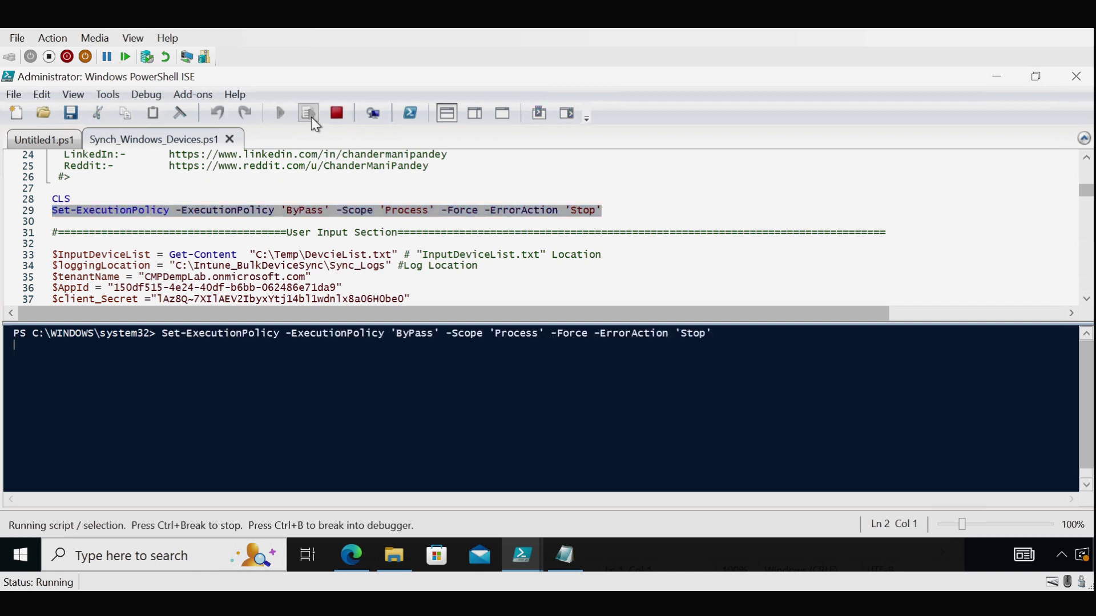
# Run the entire Synch_Windows_Devices script and check the sync summary and log location in the console output.
pyautogui.click(657, 205)
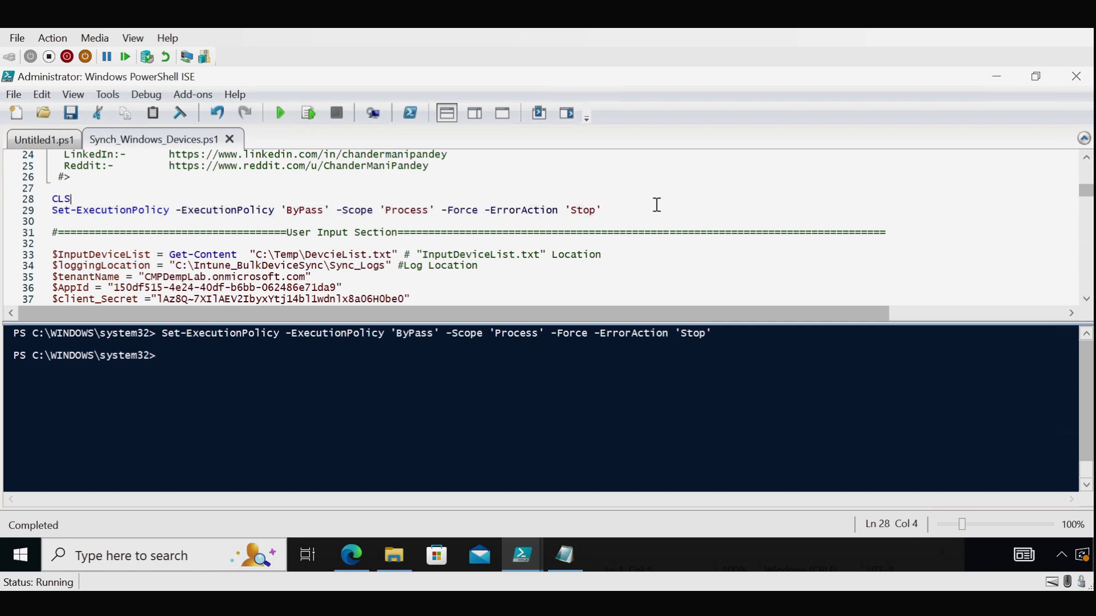
pyautogui.hotkey('ctrl', 'shift', 'End')
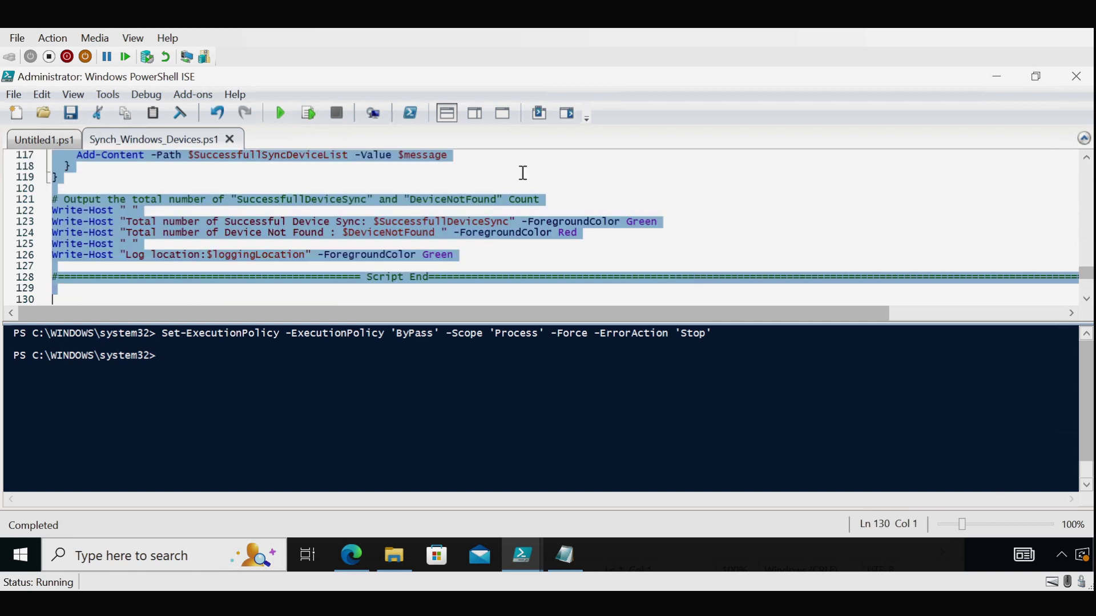
pyautogui.click(281, 115)
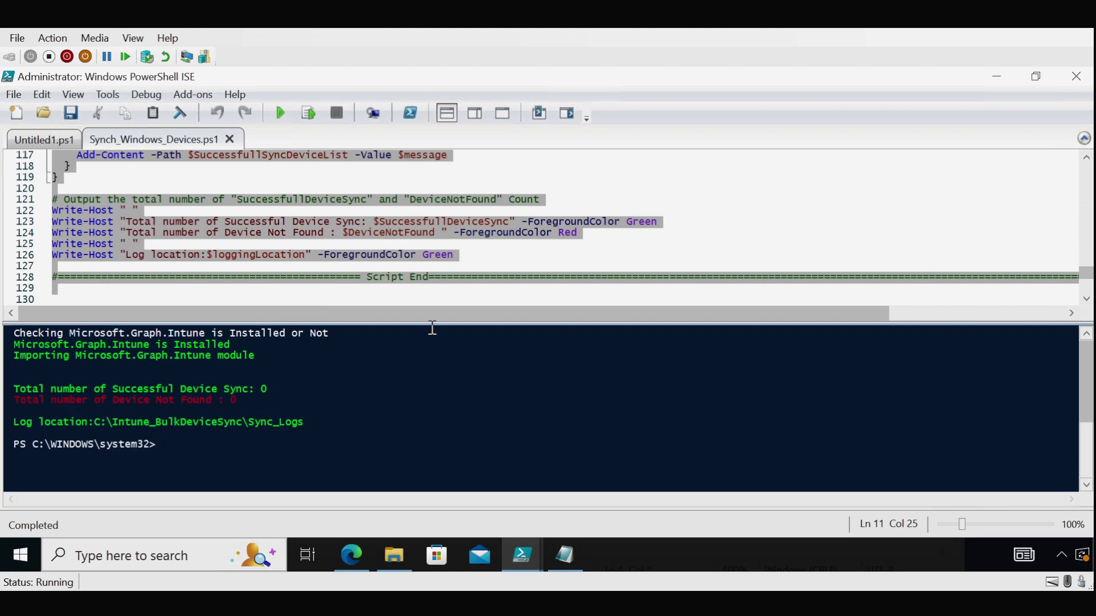
pyautogui.moveTo(434, 324); pyautogui.dragTo(423, 303)
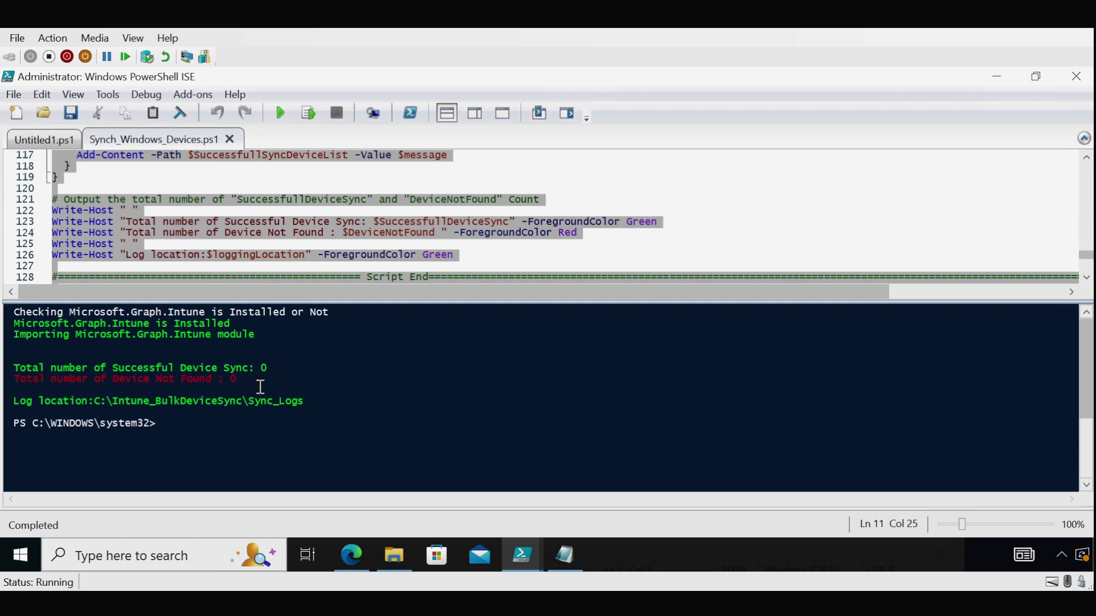
pyautogui.moveTo(315, 403); pyautogui.dragTo(22, 401)
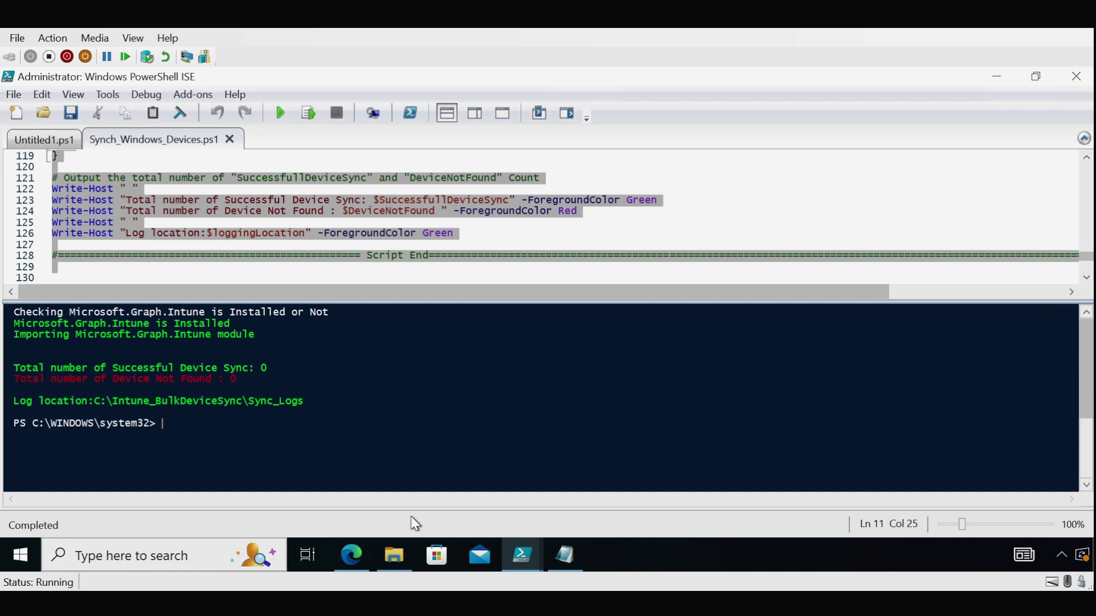
# Add Test-pc2 and 2323 on separate lines to the DevcieList text file in C:\Temp and save it.
pyautogui.click(394, 556)
pyautogui.doubleClick(183, 173)
pyautogui.write('Test-pc2')
pyautogui.press('Return')
pyautogui.write('2323')
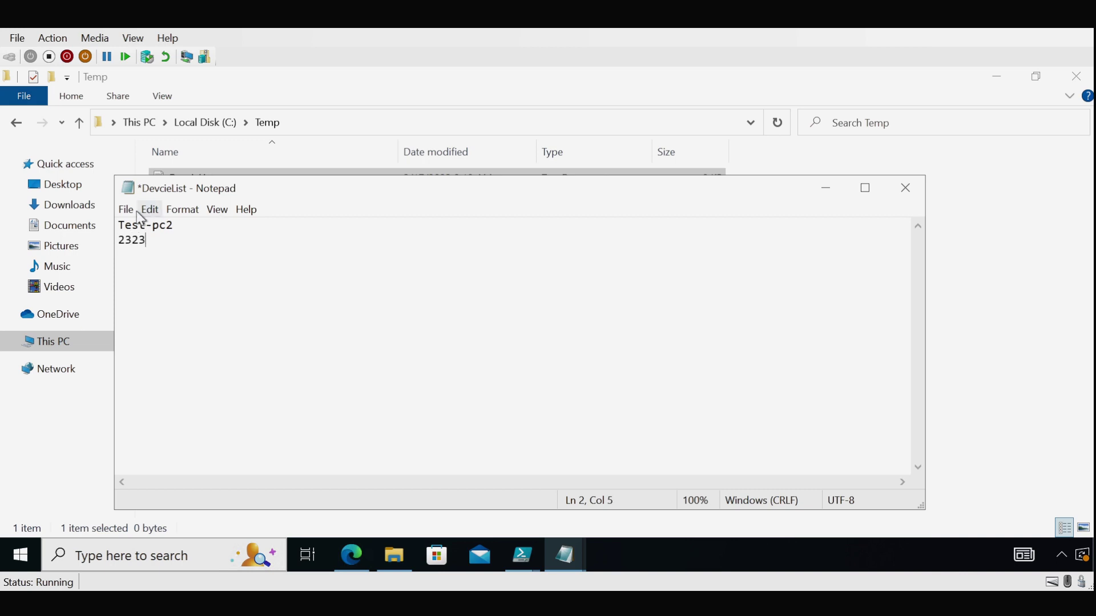
pyautogui.click(131, 209)
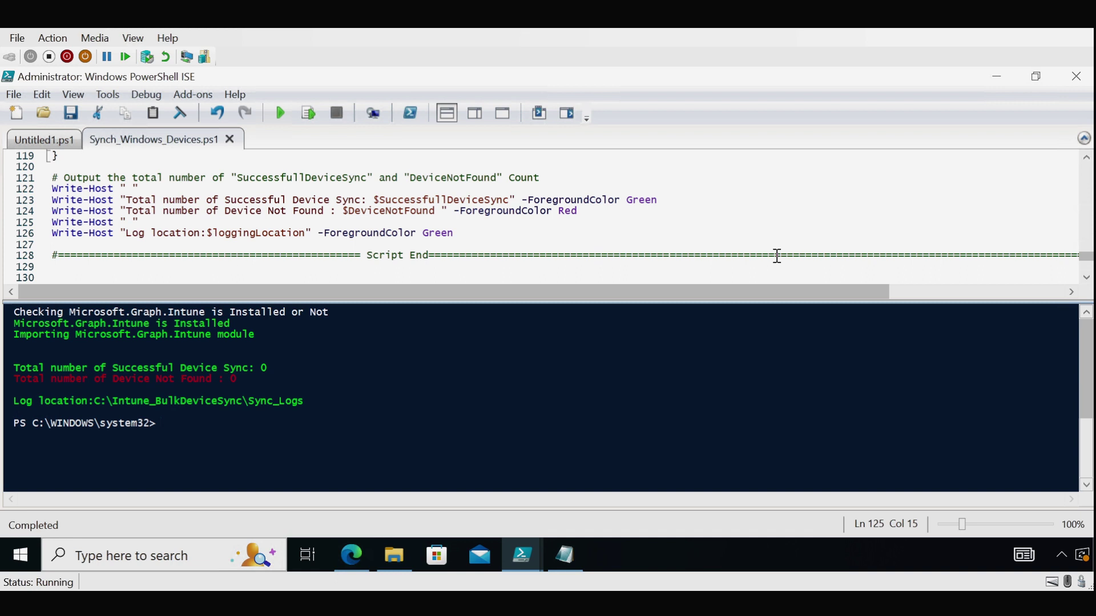
# Run the entire Synch_Windows_Devices script again with the filled device list and check the Test-pc2 device ID in the output.
pyautogui.hotkey('ctrl', 'a')
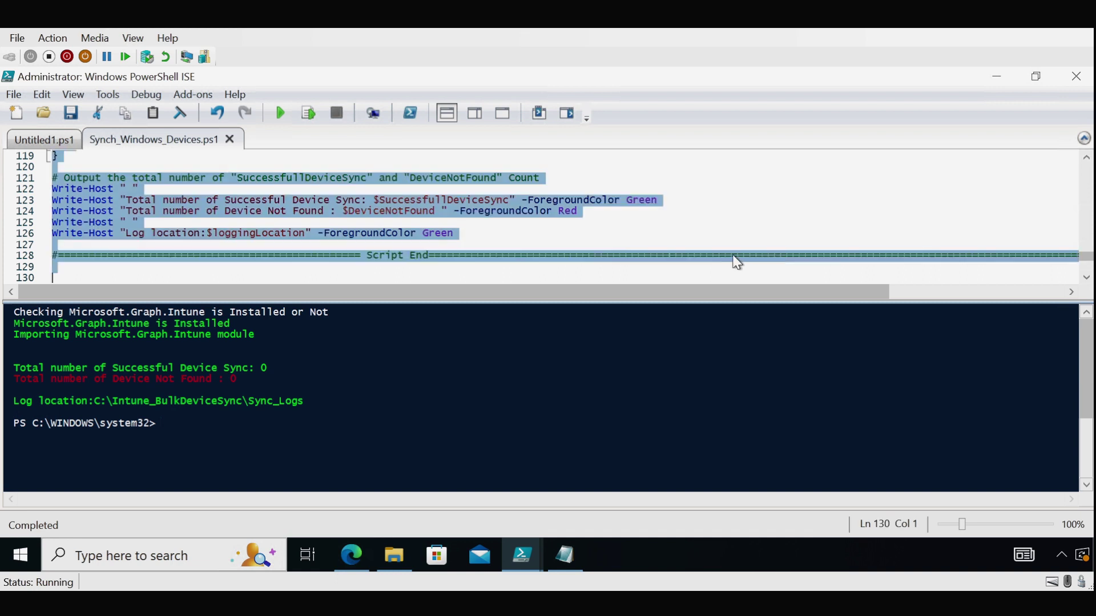
pyautogui.click(311, 118)
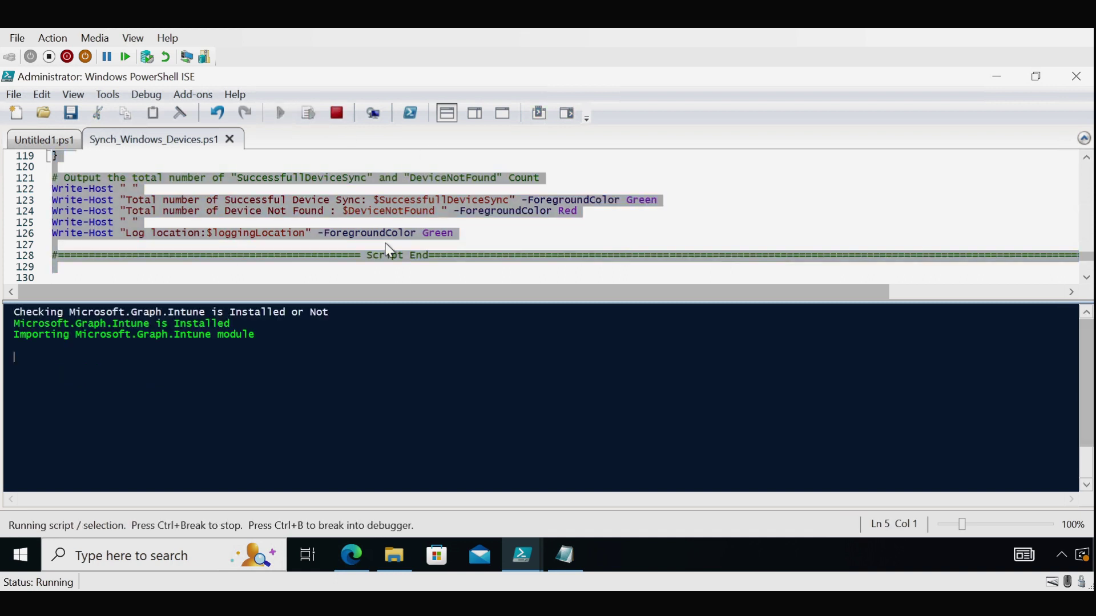
pyautogui.moveTo(432, 299); pyautogui.dragTo(439, 242)
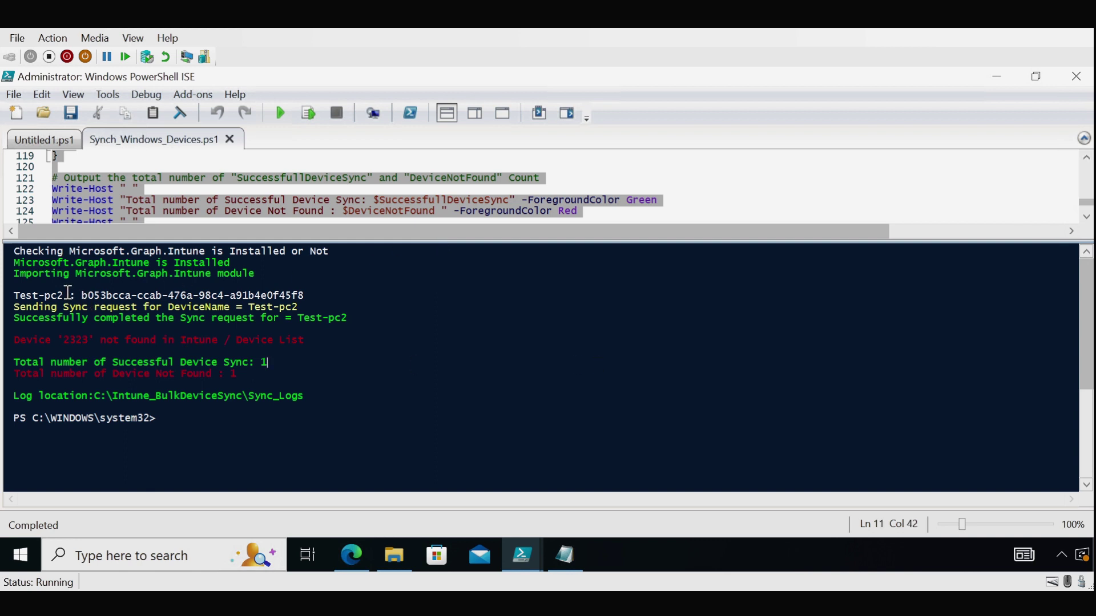
pyautogui.moveTo(67, 297); pyautogui.dragTo(305, 296)
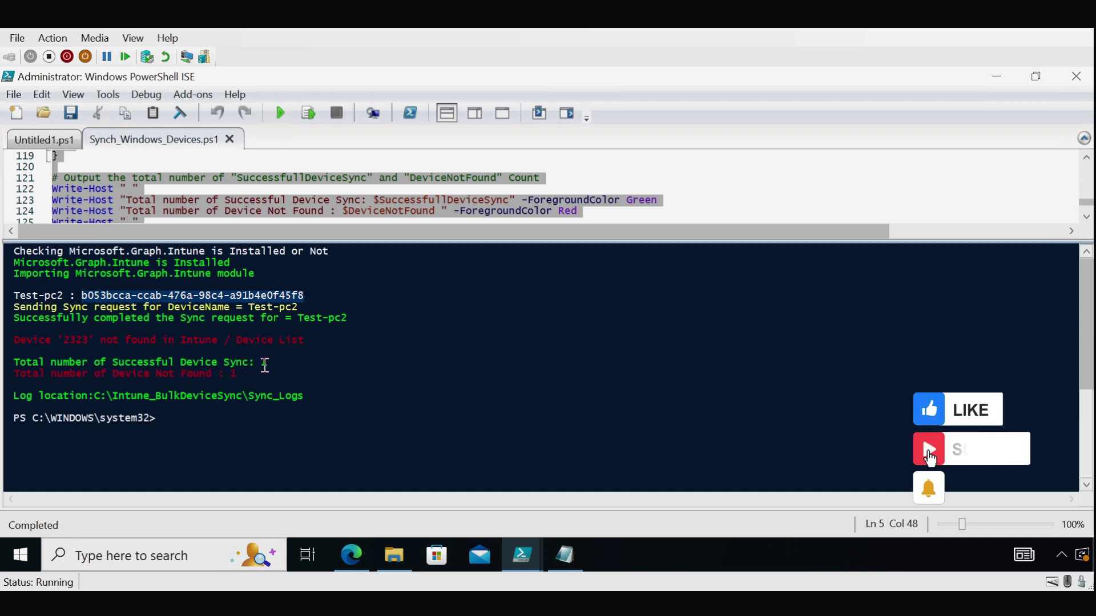
# Copy the log location C:\Intune_BulkDeviceSync\Sync_Logs from the console output and open that folder through Windows search.
pyautogui.moveTo(304, 396); pyautogui.dragTo(94, 395)
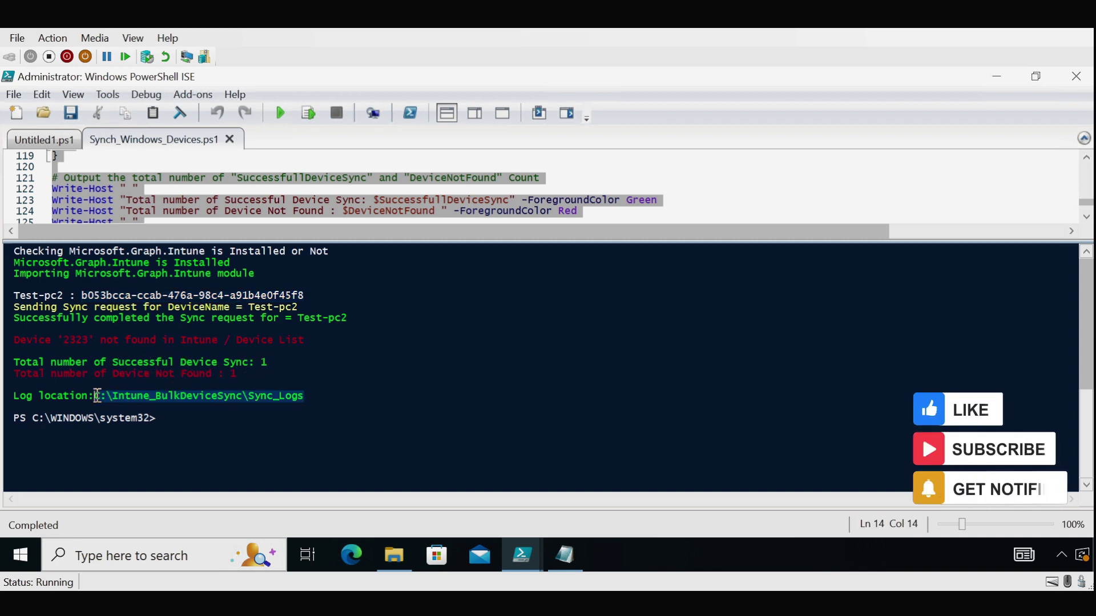
pyautogui.rightClick(125, 395)
pyautogui.click(179, 435)
pyautogui.click(156, 555)
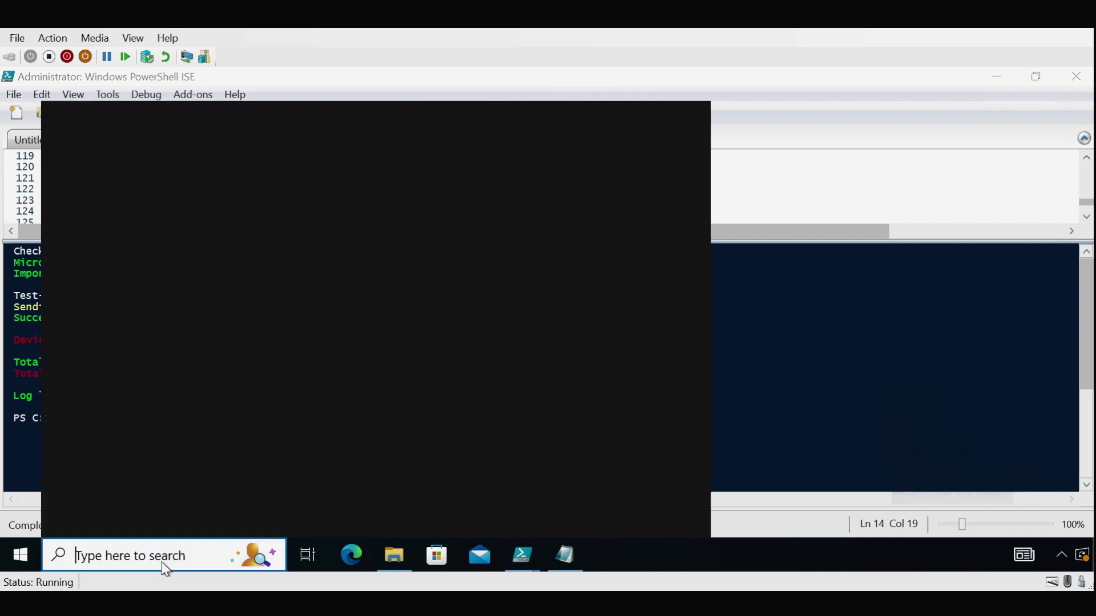
pyautogui.hotkey('ctrl', 'v')
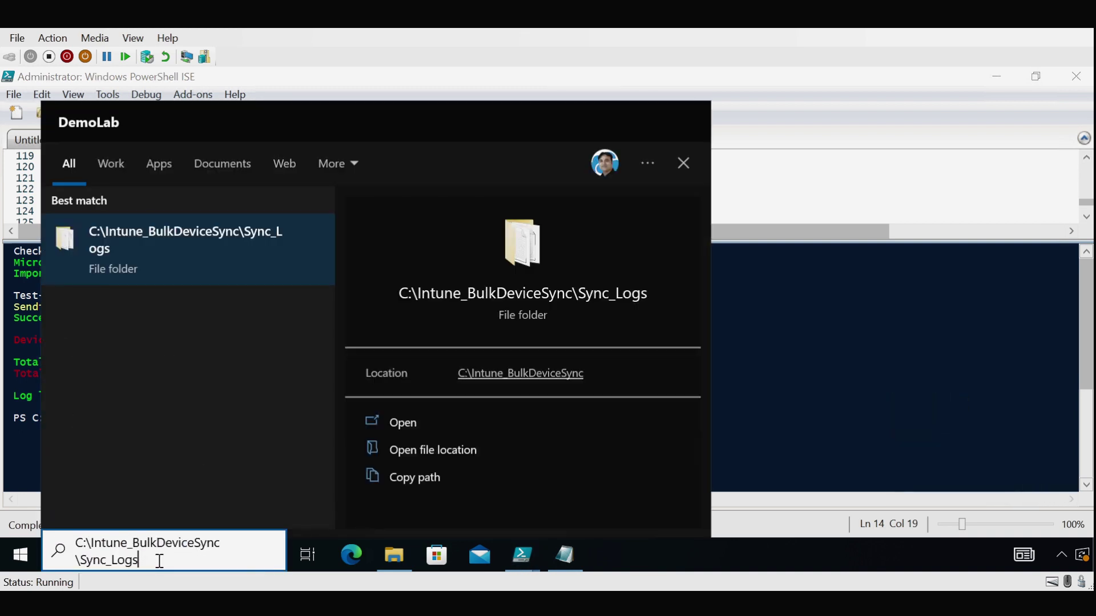
pyautogui.press('Return')
# Review the SuccessfullSyncDeviceList and Not_SuccessfullSyncDeviceList logs in Configuration Manager Trace Log Tool, closing each after reading.
pyautogui.click(219, 198)
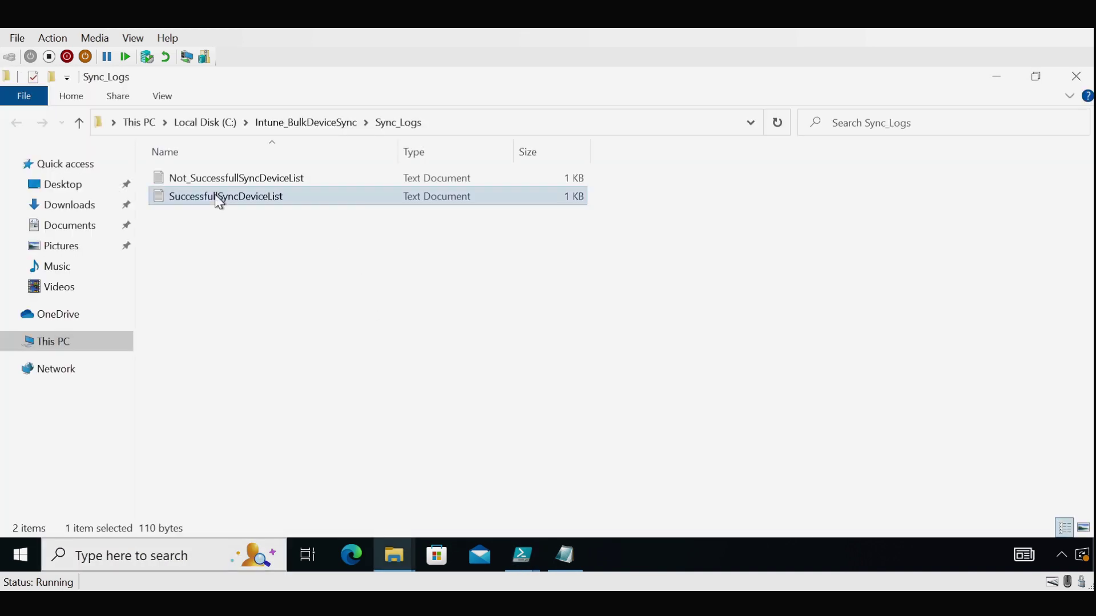
pyautogui.doubleClick(219, 199)
pyautogui.click(408, 488)
pyautogui.click(513, 359)
pyautogui.click(577, 533)
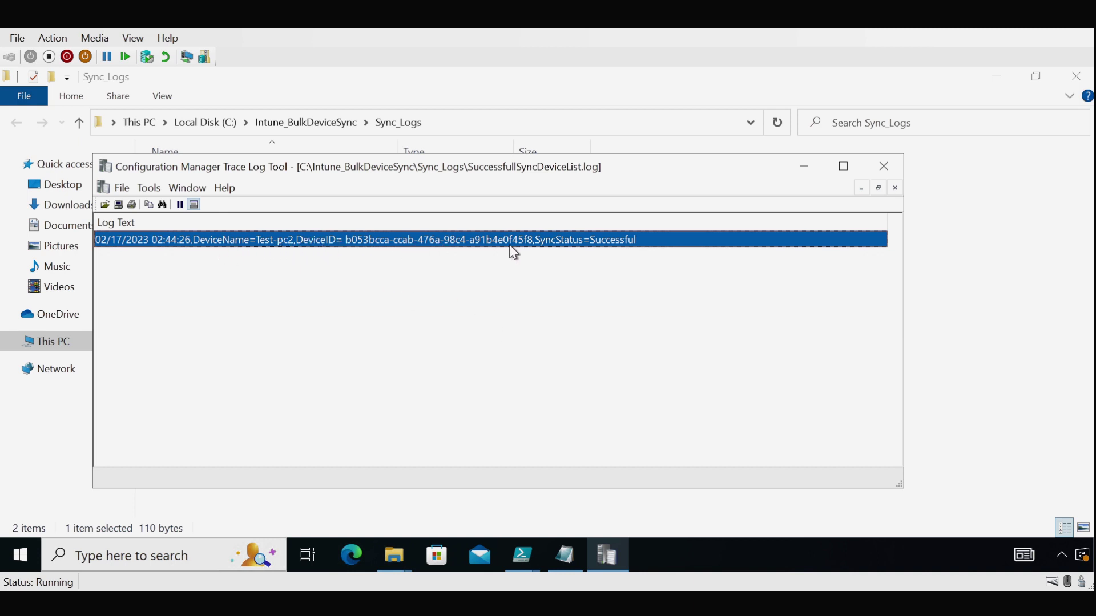
pyautogui.click(884, 166)
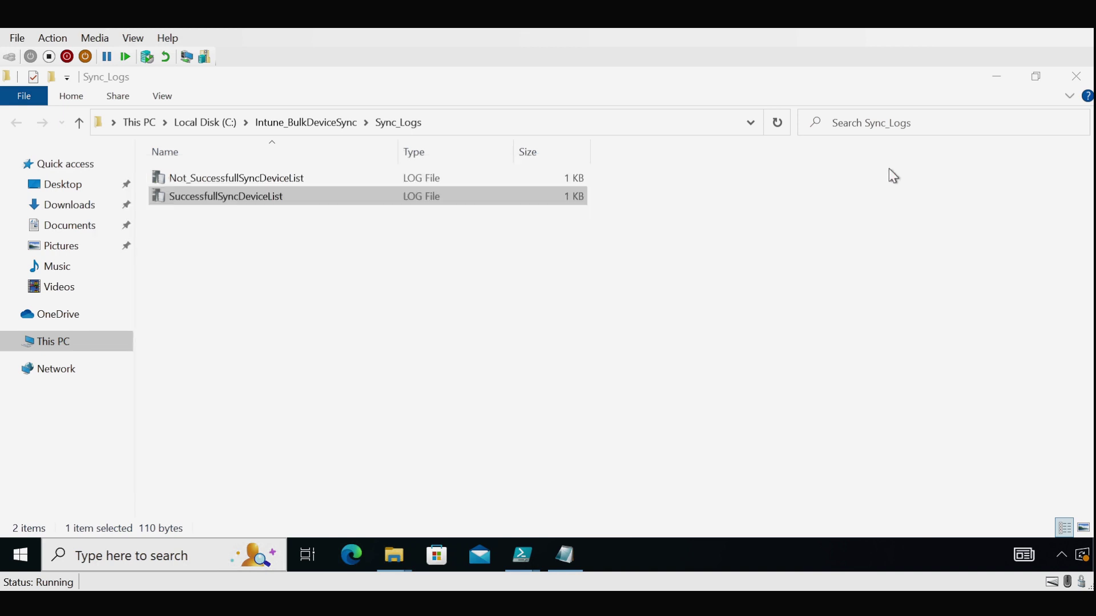
pyautogui.doubleClick(240, 176)
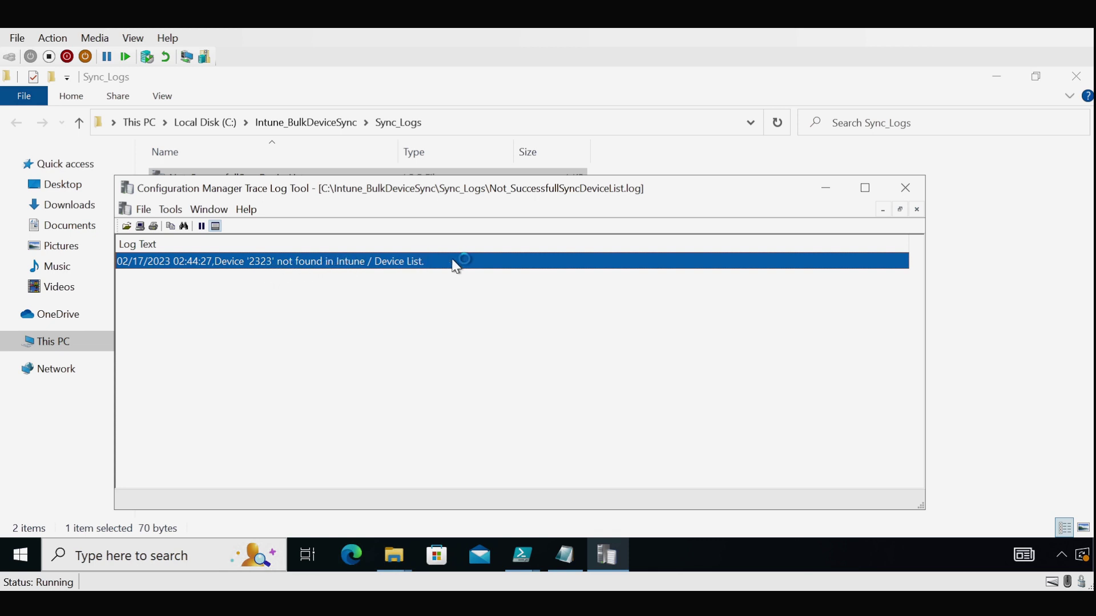
pyautogui.click(905, 189)
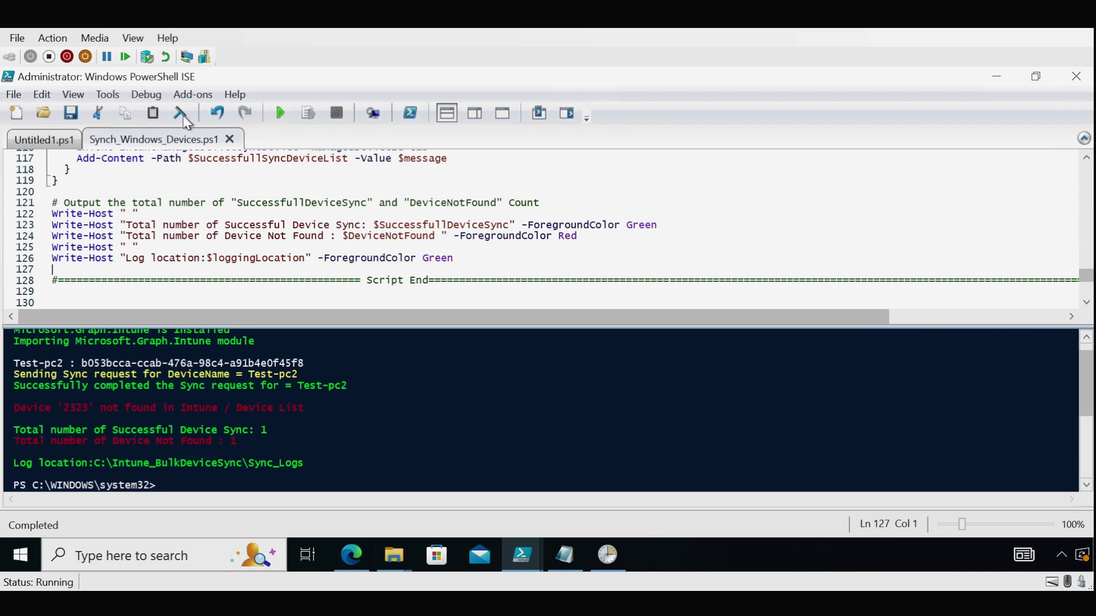
# Open the Task_schedular script from the Downloads folder in PowerShell ISE.
pyautogui.click(17, 94)
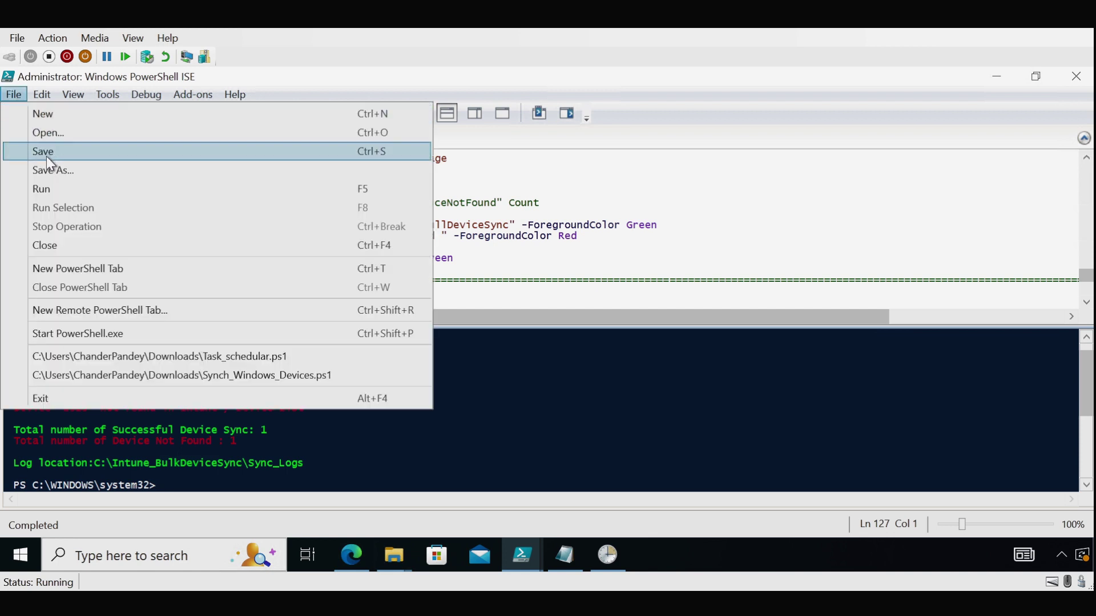
pyautogui.click(46, 133)
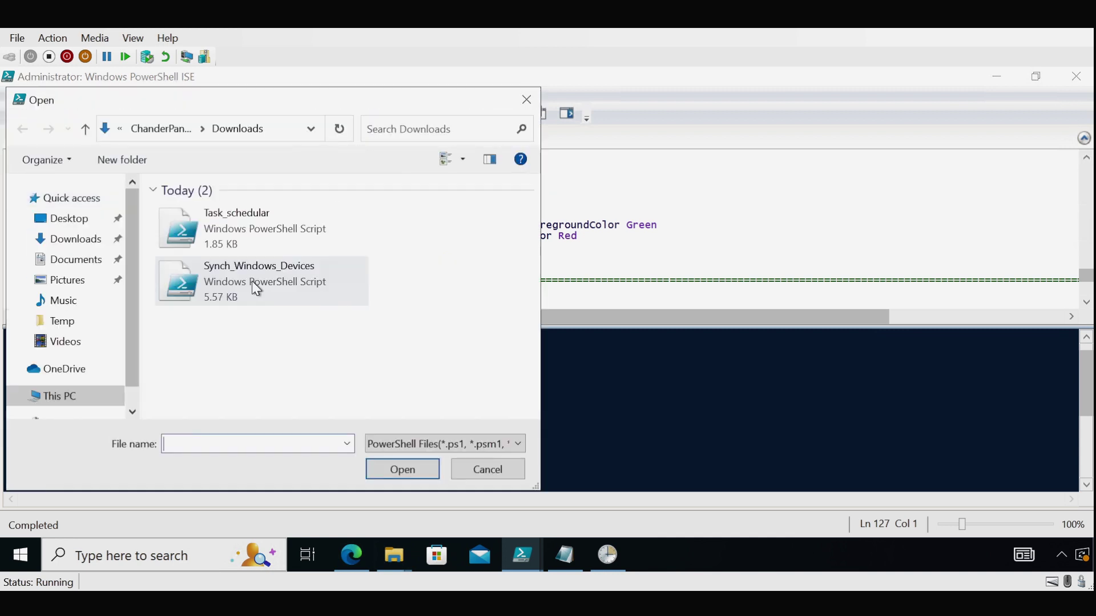
pyautogui.click(231, 238)
pyautogui.click(417, 473)
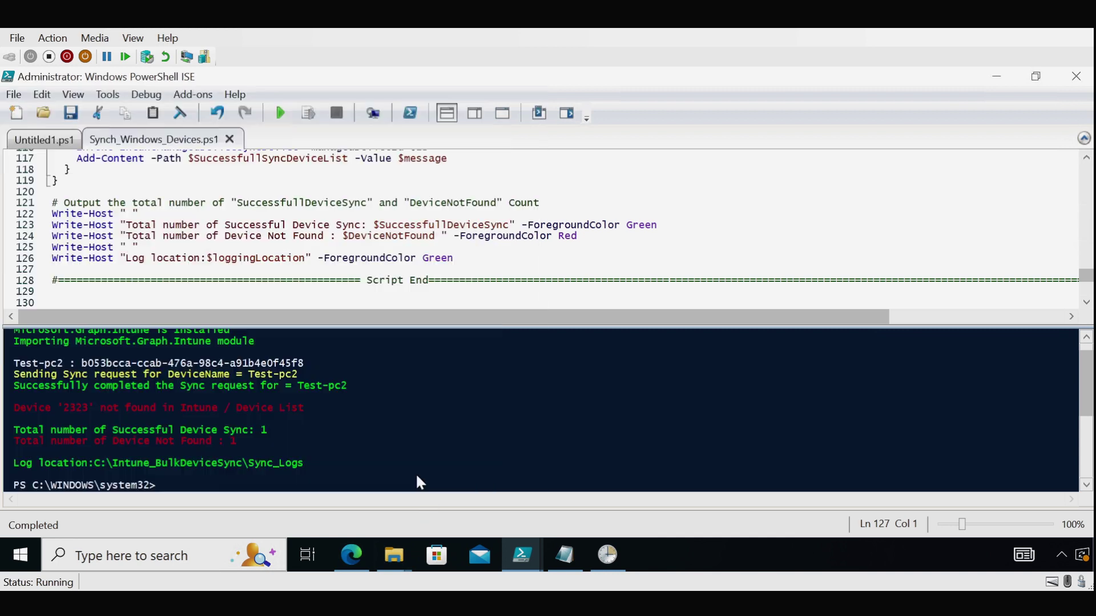
# Review the task name, description, script path and schedule time in the User Input Section of Task_schedular.ps1.
pyautogui.scroll(-5, 526, 214)
pyautogui.click(234, 228)
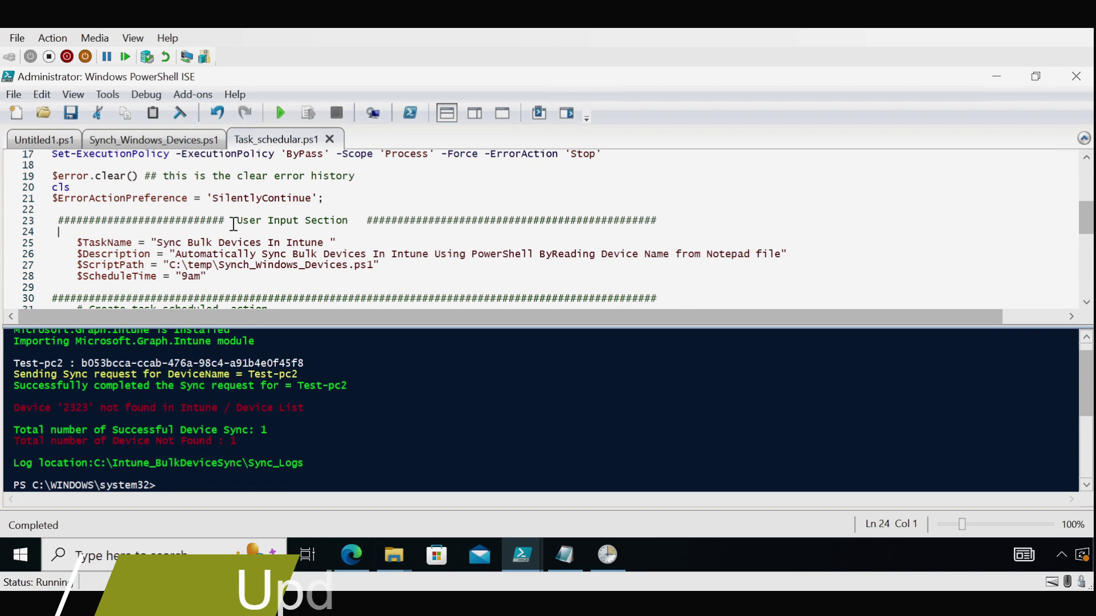
pyautogui.moveTo(236, 221); pyautogui.dragTo(380, 220)
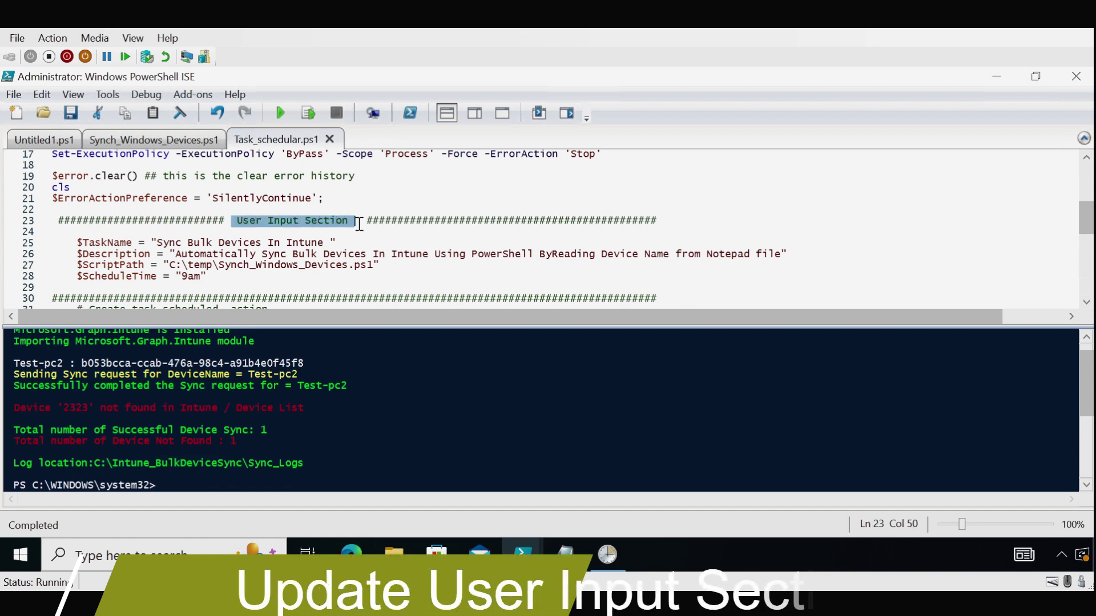
pyautogui.click(365, 254)
pyautogui.moveTo(157, 243); pyautogui.dragTo(325, 244)
pyautogui.moveTo(174, 254)
pyautogui.mouseDown()
pyautogui.moveTo(349, 259)
pyautogui.moveTo(178, 268)
pyautogui.mouseUp()
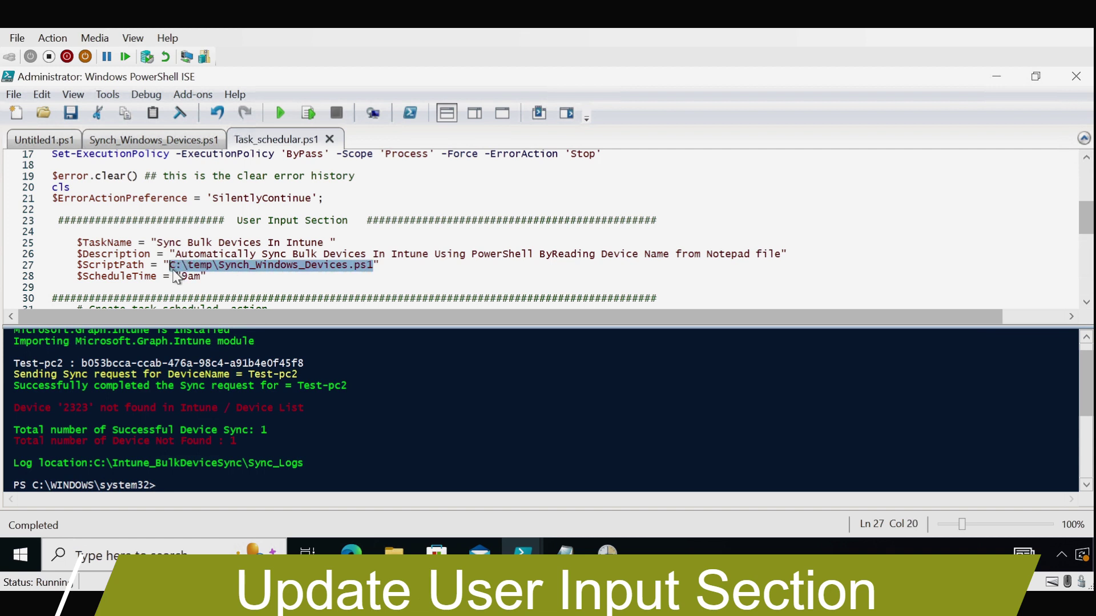
pyautogui.moveTo(201, 279); pyautogui.dragTo(187, 279)
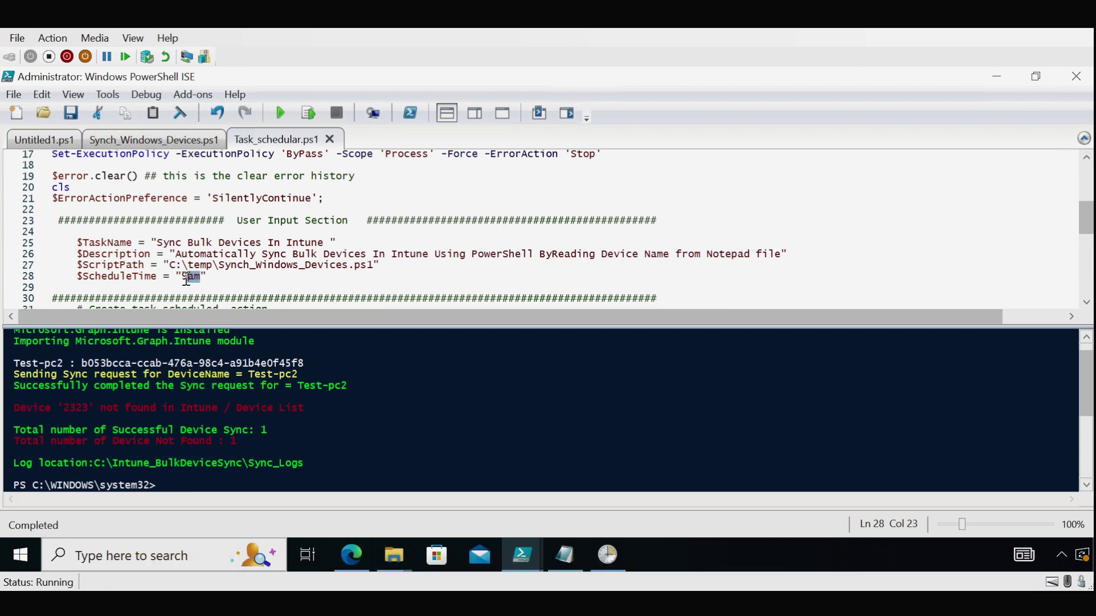
pyautogui.click(217, 282)
# Change the $ScriptPath value in Task_schedular.ps1 to C:\temp\Sync_Windows_Devices.ps1.
pyautogui.click(249, 265)
pyautogui.press('BackSpace')
pyautogui.click(359, 291)
pyautogui.moveTo(222, 267); pyautogui.dragTo(370, 276)
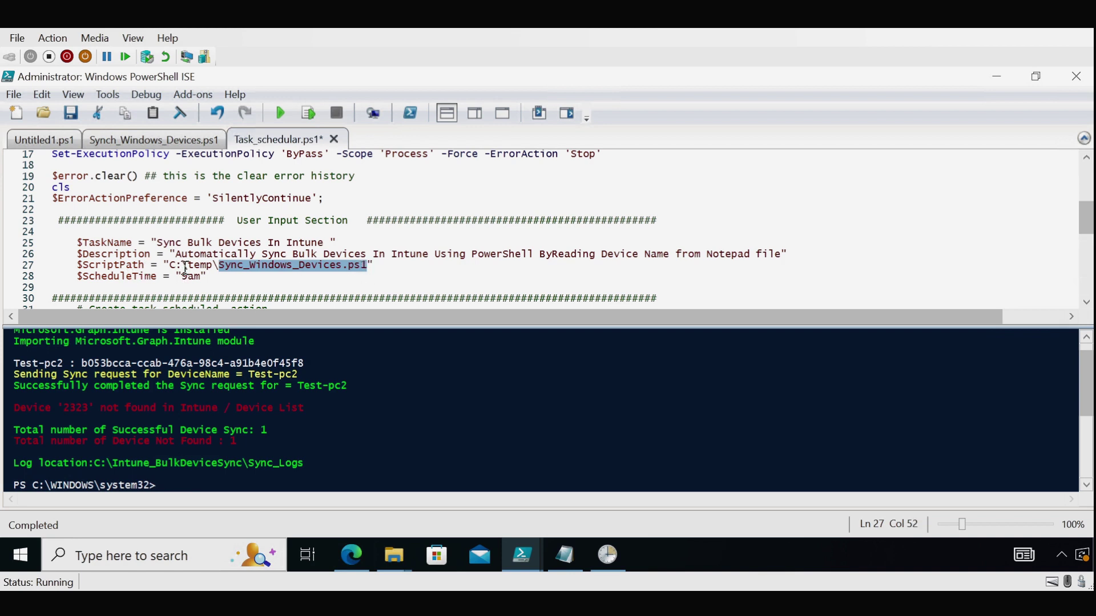
# Check the Sync_Windows_Devices script's file name in the C:\Temp folder, and minimize File Explorer.
pyautogui.click(394, 555)
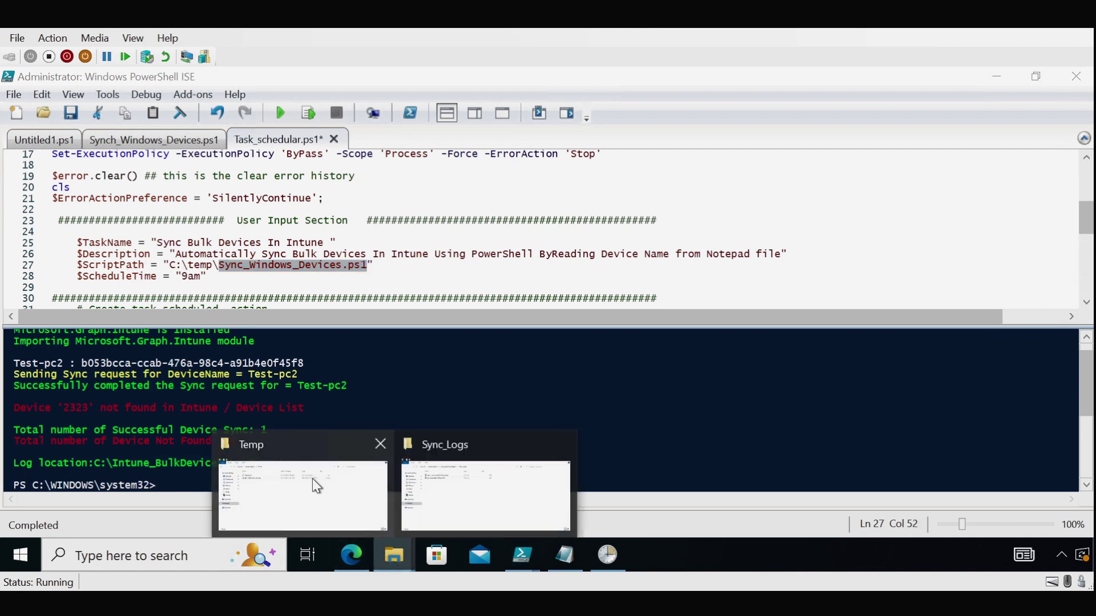
pyautogui.click(297, 439)
pyautogui.click(197, 207)
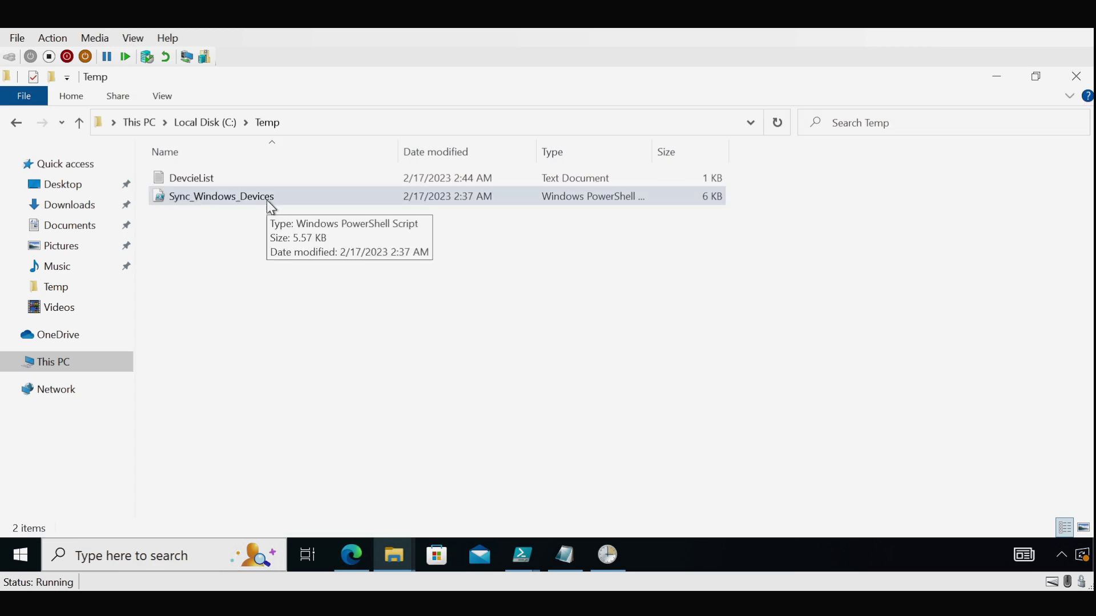
pyautogui.click(997, 76)
# Run the entire Task_schedular script to register the "Sync Bulk Devices In Intune" scheduled task.
pyautogui.click(532, 233)
pyautogui.click(507, 200)
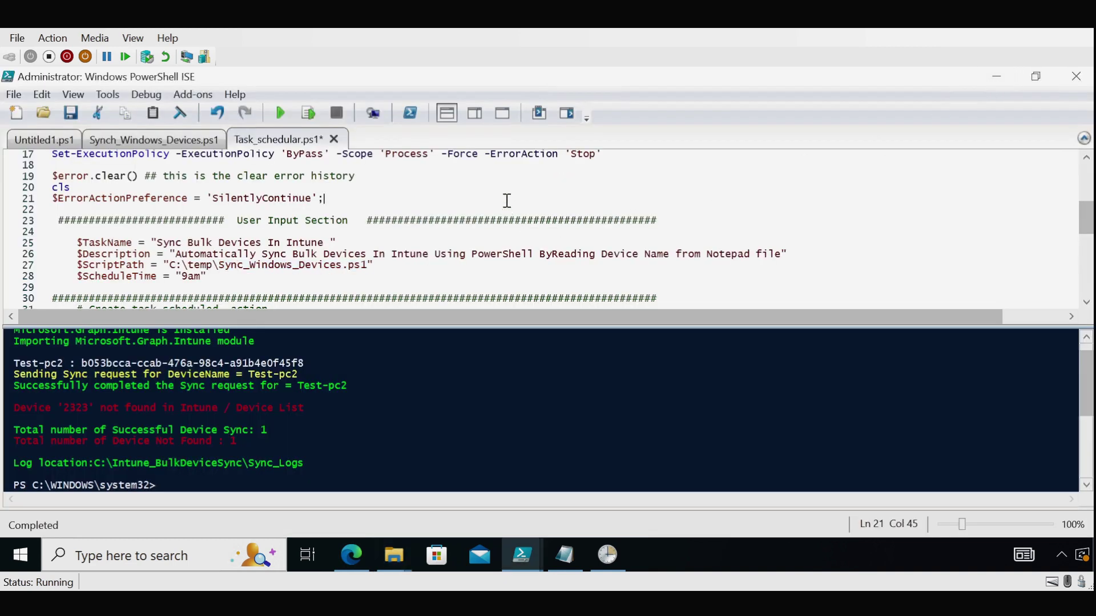
pyautogui.hotkey('ctrl', 'a')
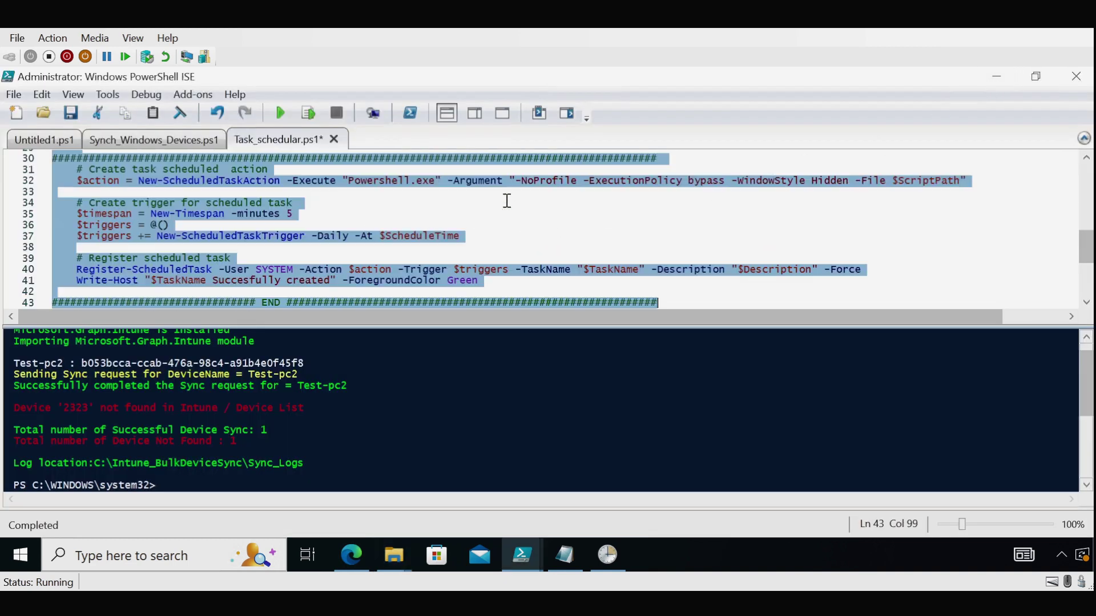
pyautogui.click(310, 115)
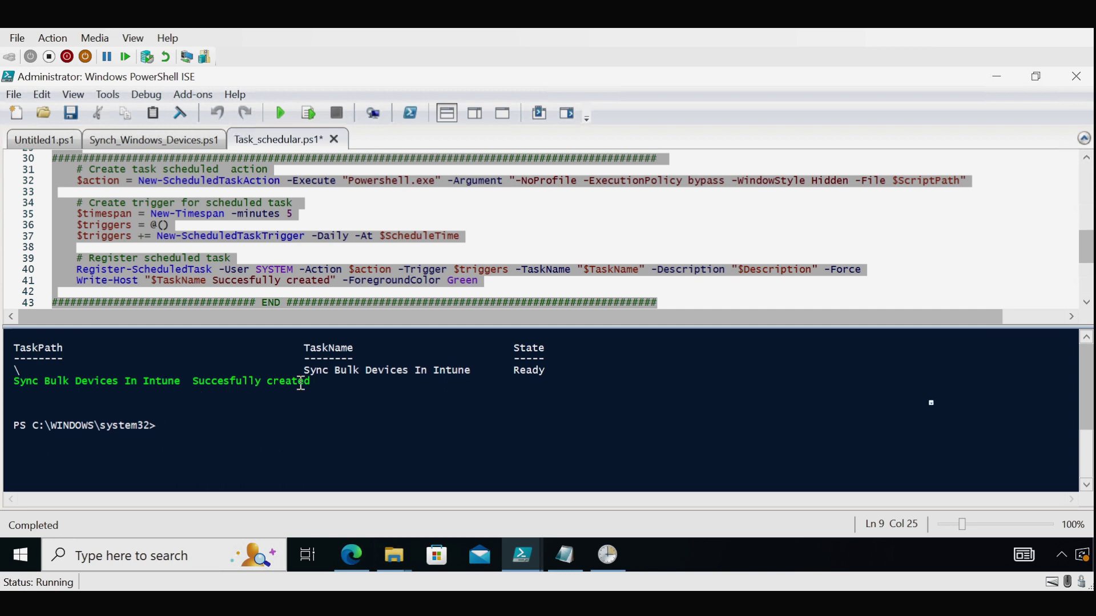
# Switch to Task Scheduler, refresh the Task Scheduler Library, and select the "Sync Bulk Devices In Intune" task to view its details.
pyautogui.click(607, 554)
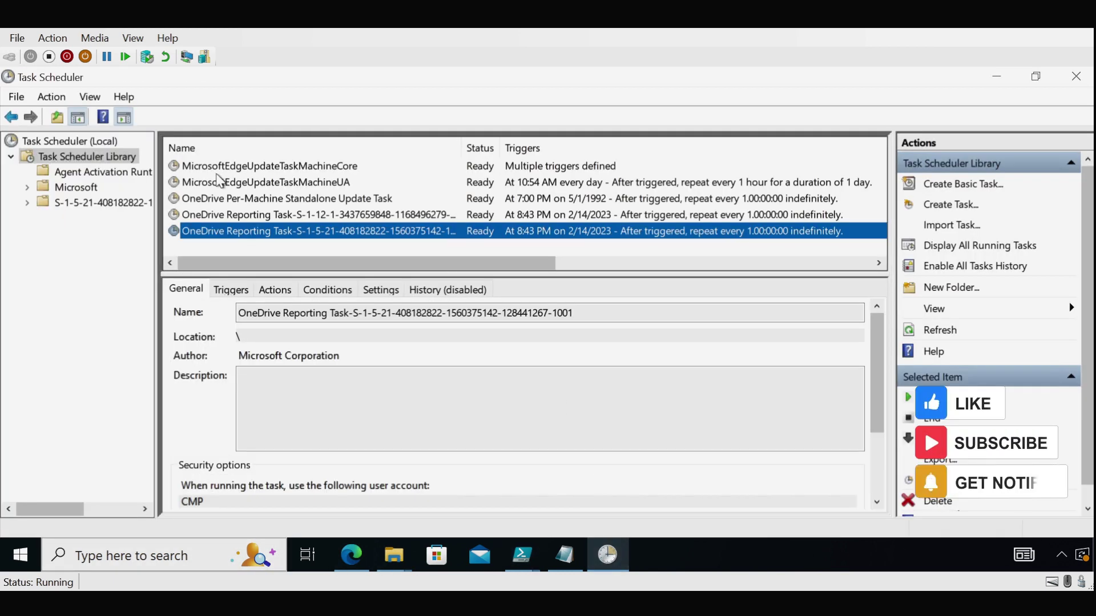
pyautogui.rightClick(110, 160)
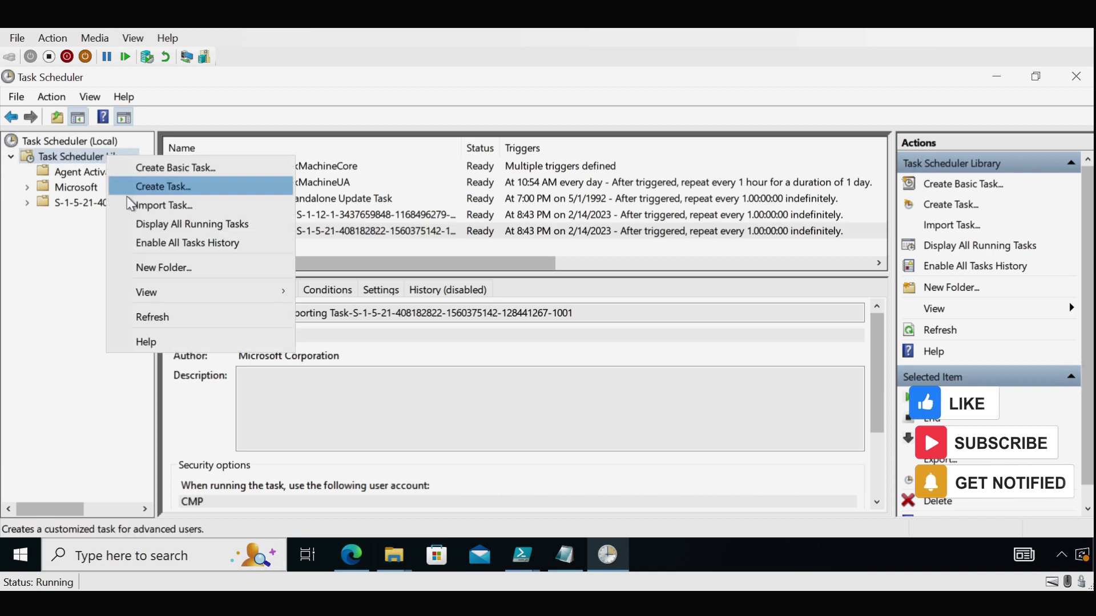
pyautogui.click(165, 318)
pyautogui.click(217, 249)
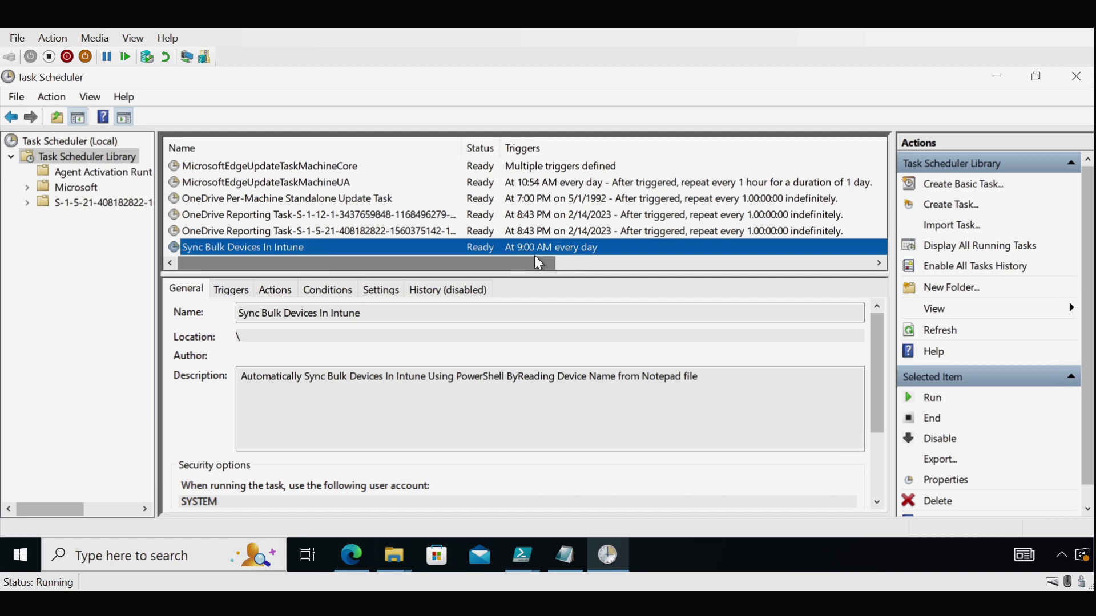
# Switch to the Sync_Logs folder in File Explorer and delete the Not_SuccessfullSyncDeviceList and SuccessfullSyncDeviceList log files.
pyautogui.moveTo(500, 144); pyautogui.dragTo(525, 146)
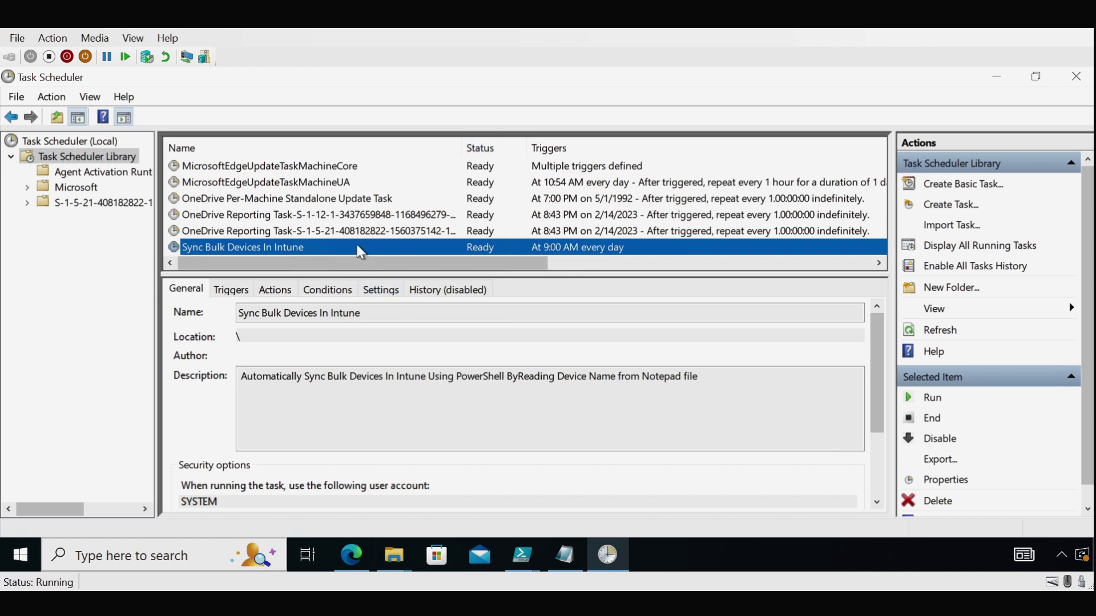
pyautogui.click(394, 555)
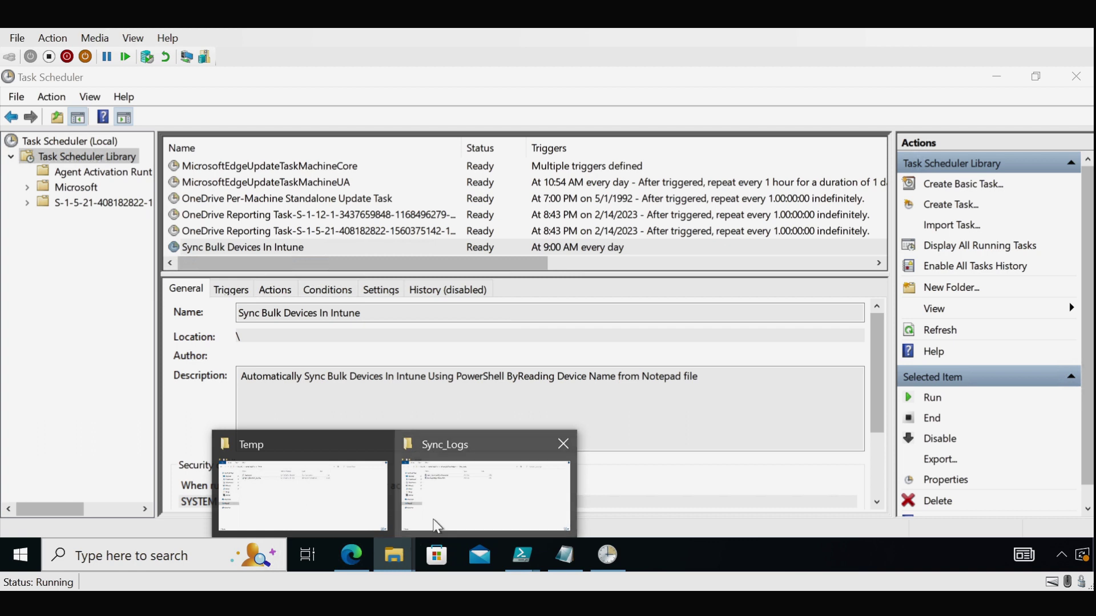
pyautogui.click(483, 488)
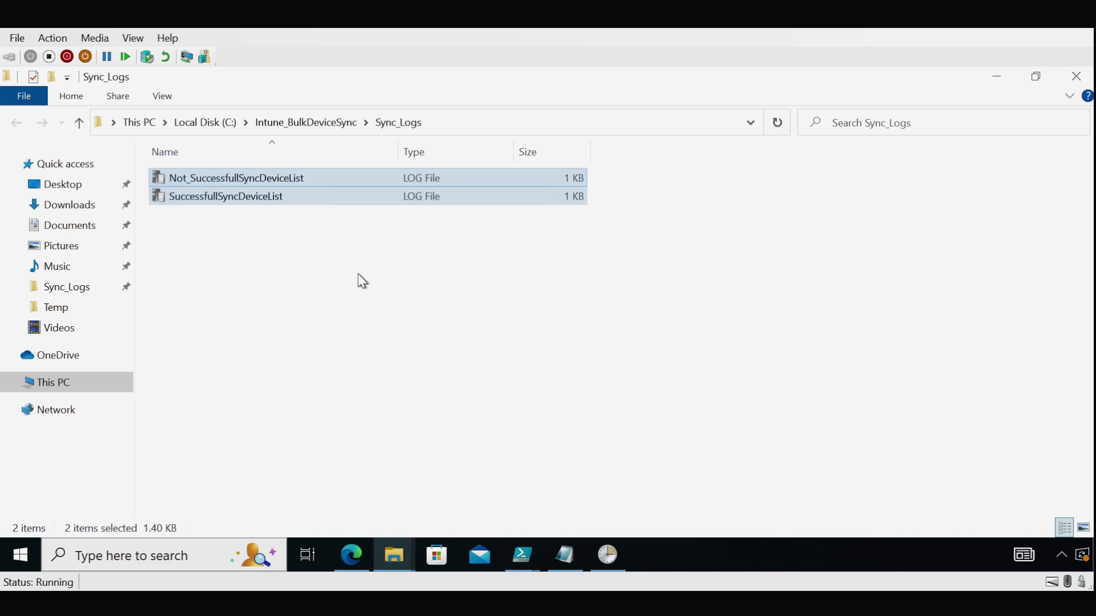
pyautogui.press('Delete')
# Return to Task Scheduler and run the "Sync Bulk Devices In Intune" task on demand.
pyautogui.hotkey('alt', 'Tab')
pyautogui.rightClick(278, 255)
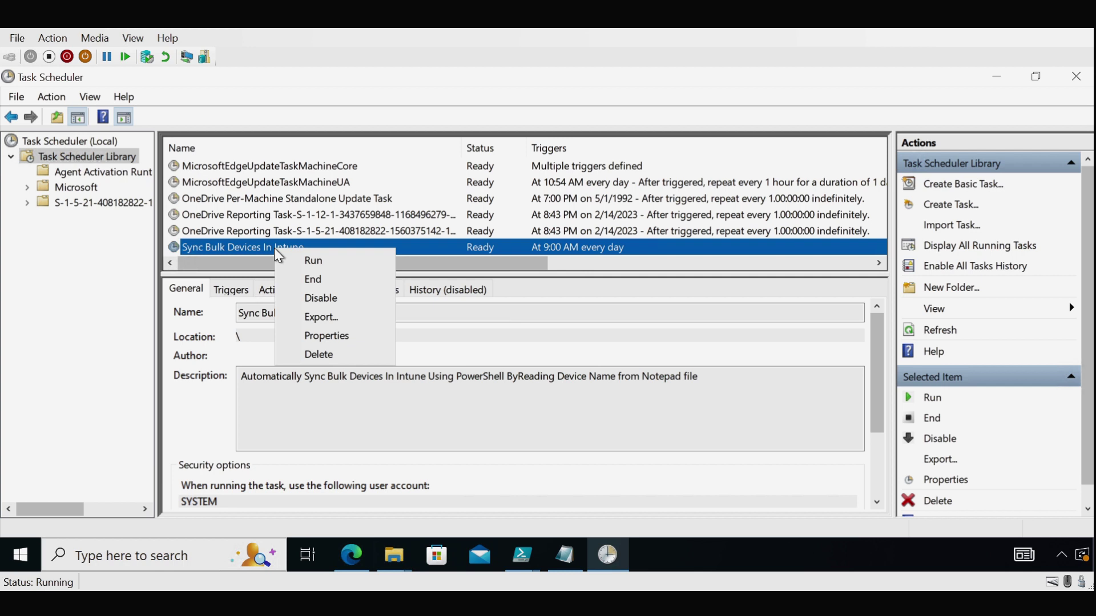
pyautogui.click(311, 262)
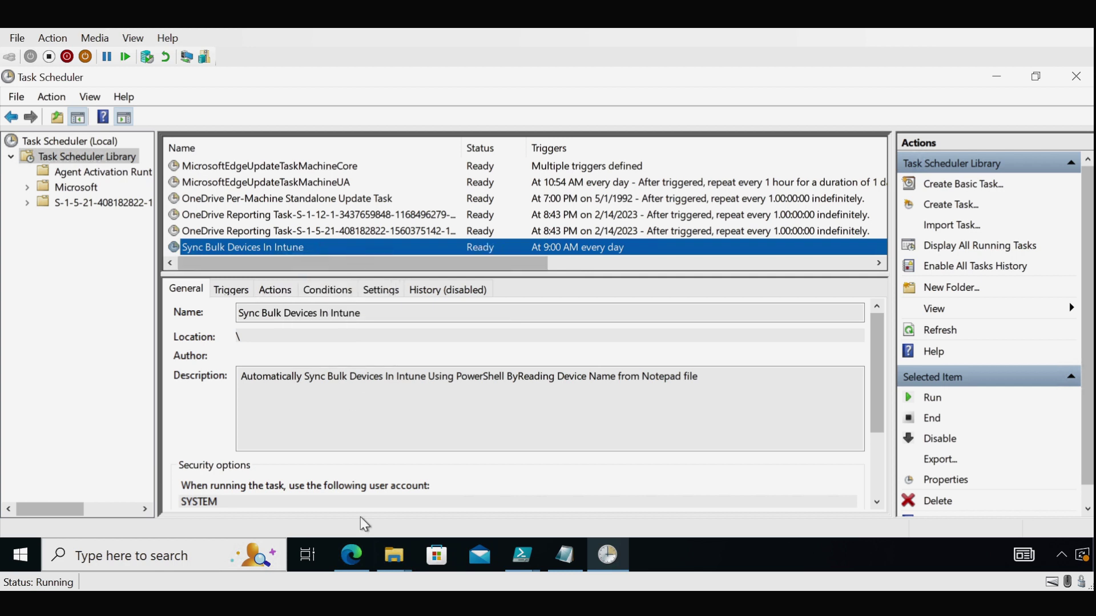
# Check the Sync_Logs folder in File Explorer for newly created log files, and return to Task Scheduler.
pyautogui.moveTo(394, 555)
pyautogui.click(462, 491)
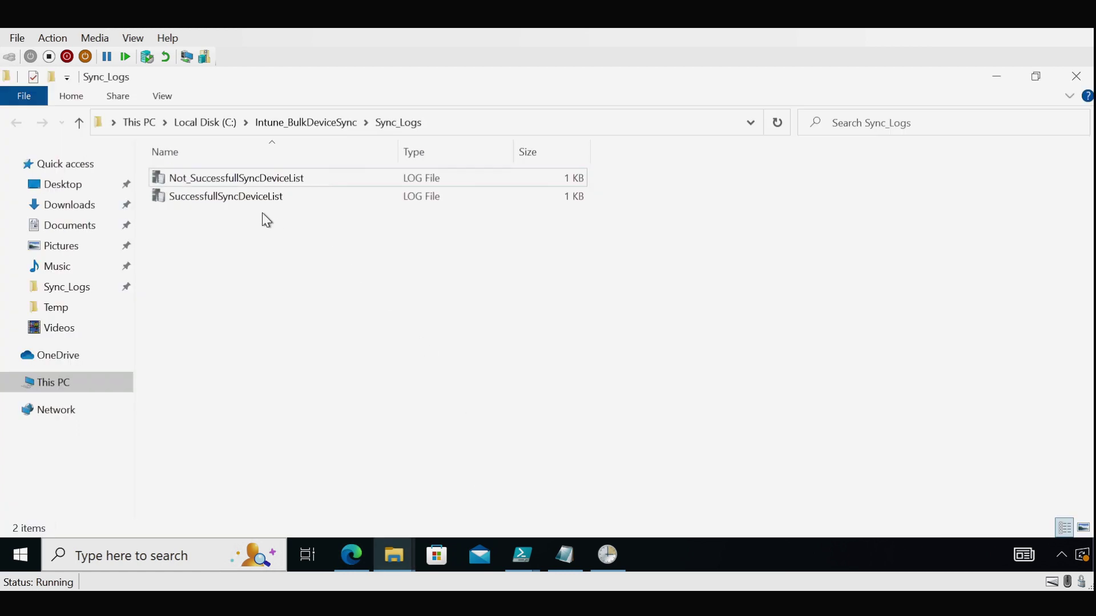
pyautogui.click(226, 199)
pyautogui.click(608, 555)
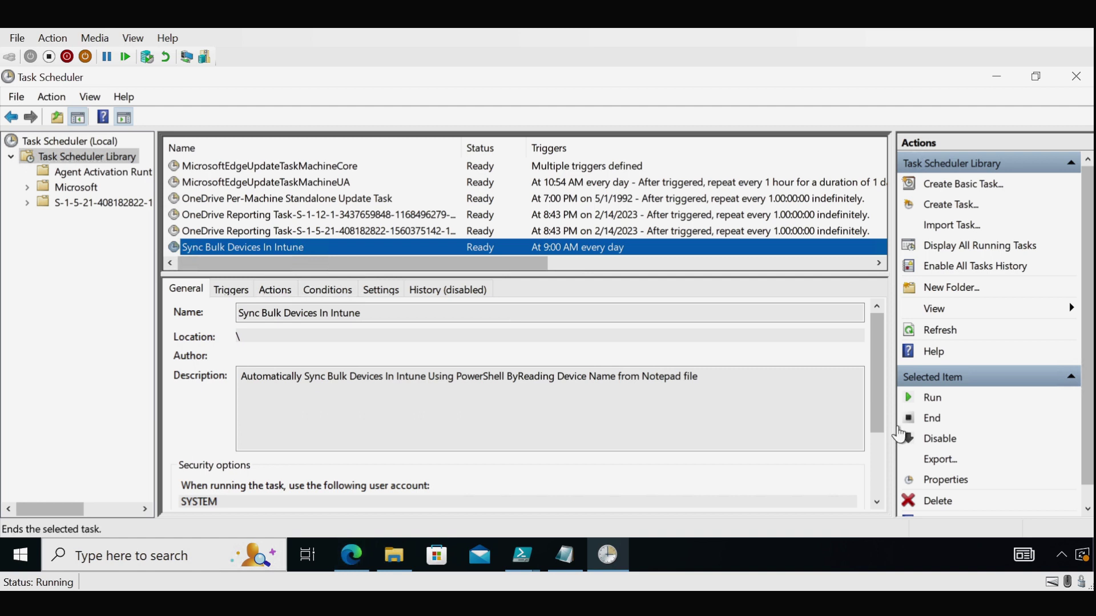
# Switch to Edge and review the syncDevice entries in the Tenant administration audit logs, with the Initiated by (actor) column widened.
pyautogui.click(352, 555)
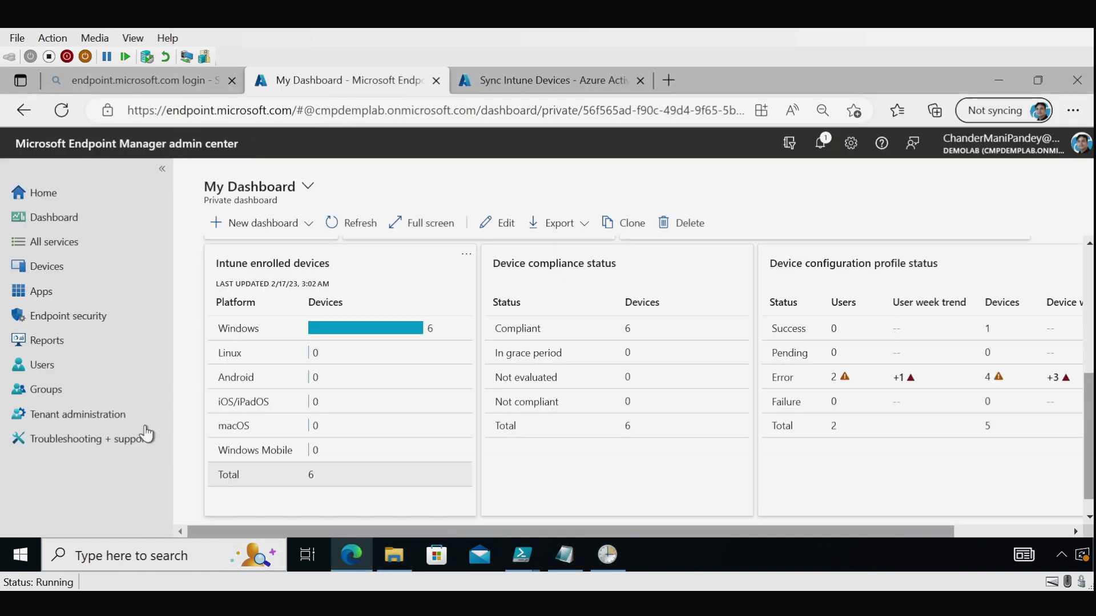
pyautogui.click(63, 425)
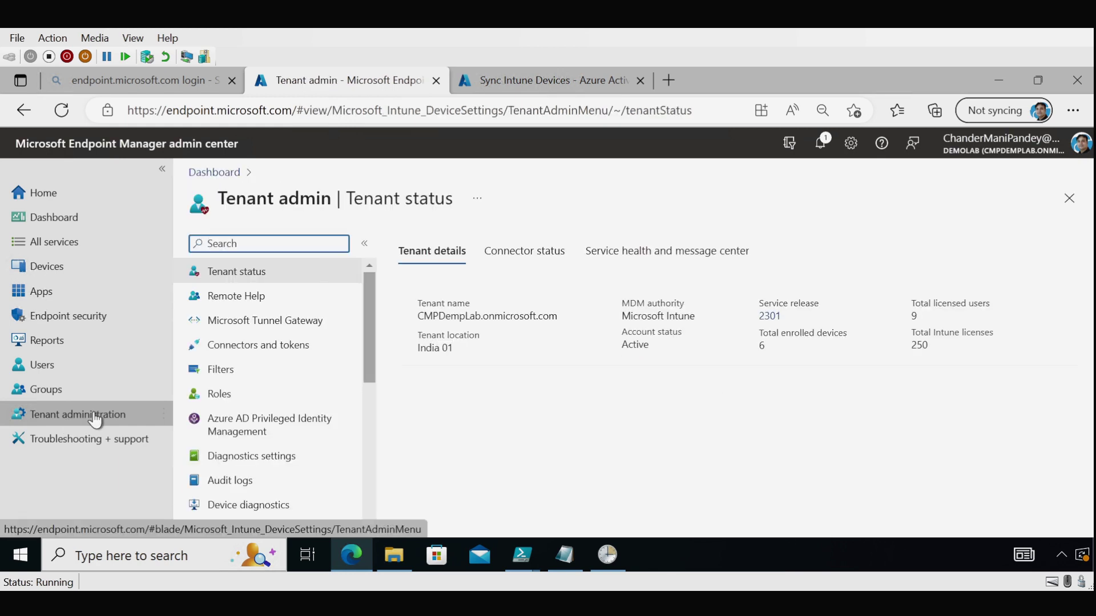
pyautogui.click(231, 483)
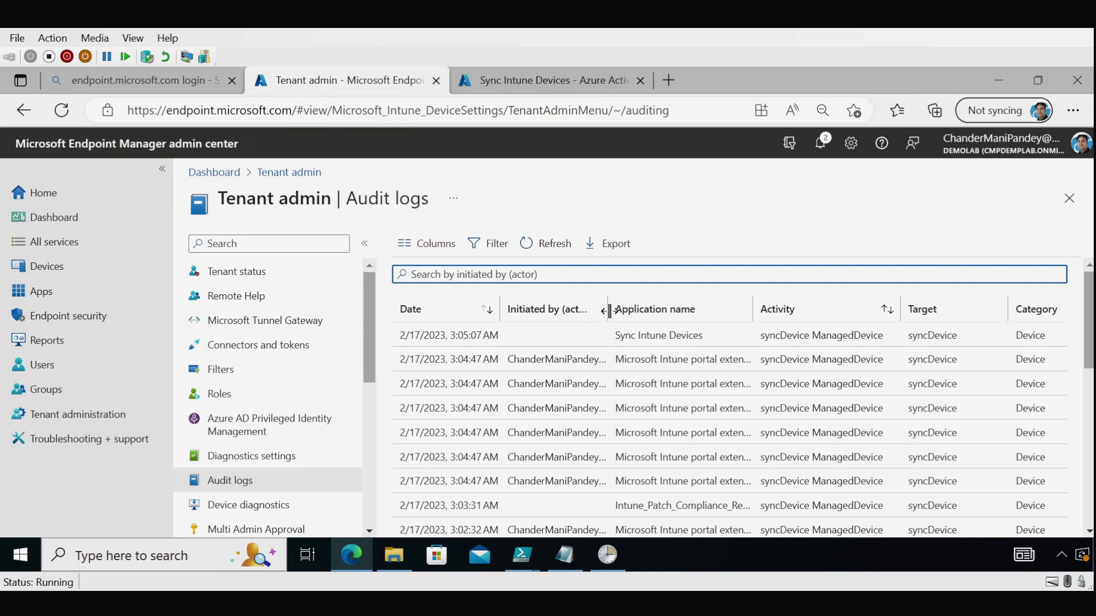
pyautogui.moveTo(608, 311); pyautogui.dragTo(648, 312)
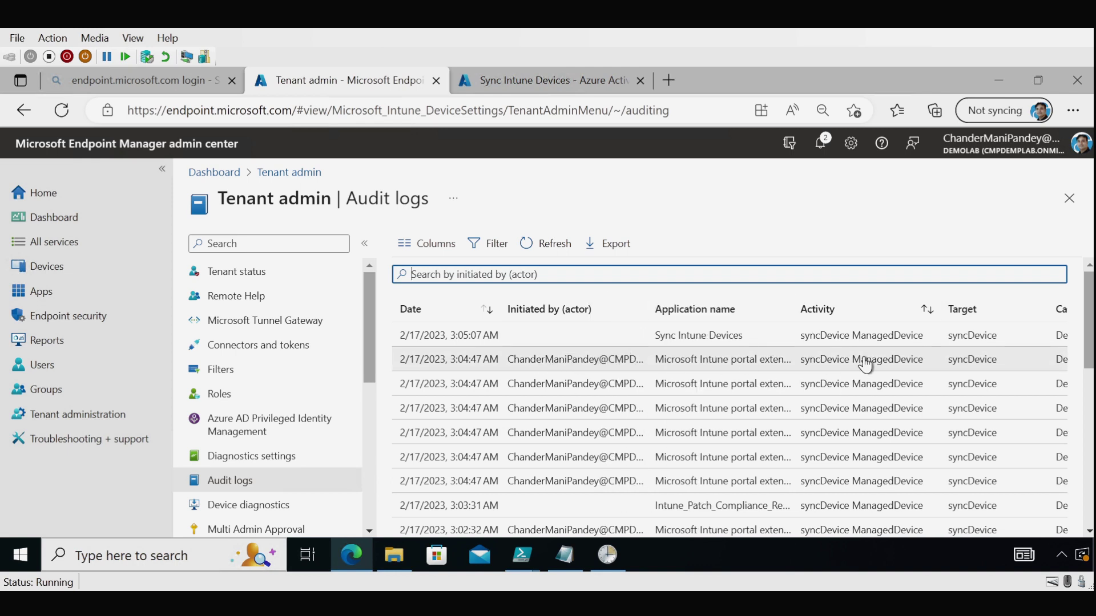
pyautogui.moveTo(1089, 329); pyautogui.dragTo(1072, 491)
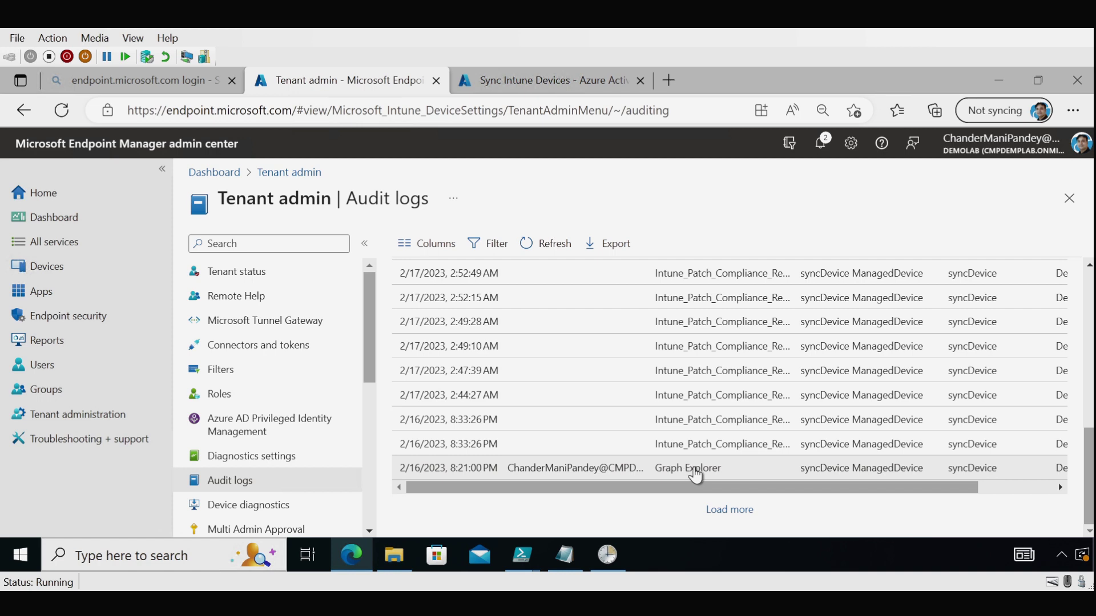
pyautogui.moveTo(976, 488); pyautogui.dragTo(1056, 489)
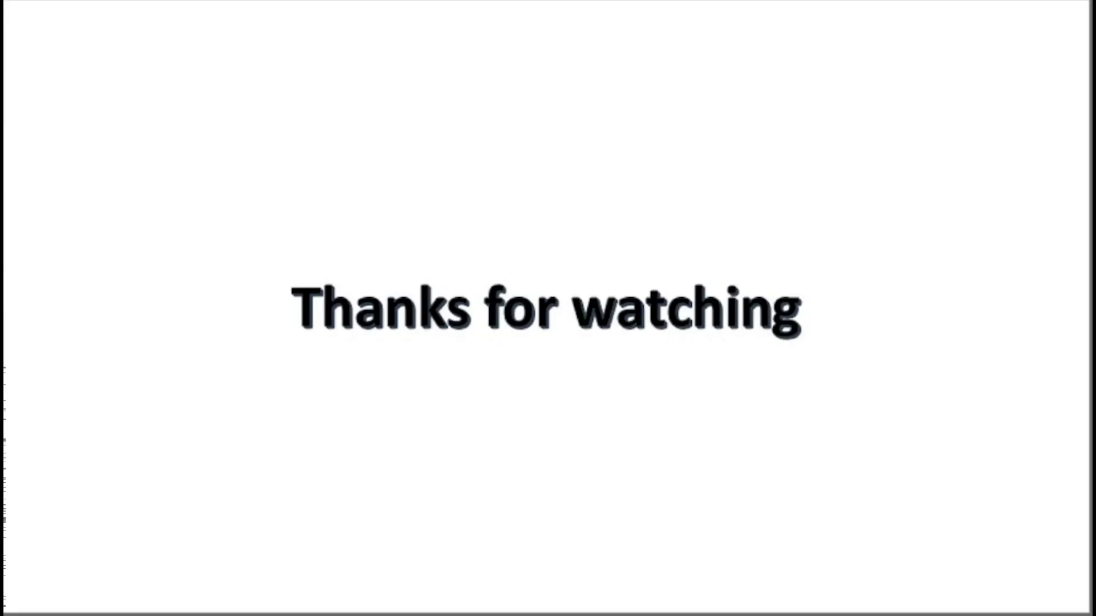